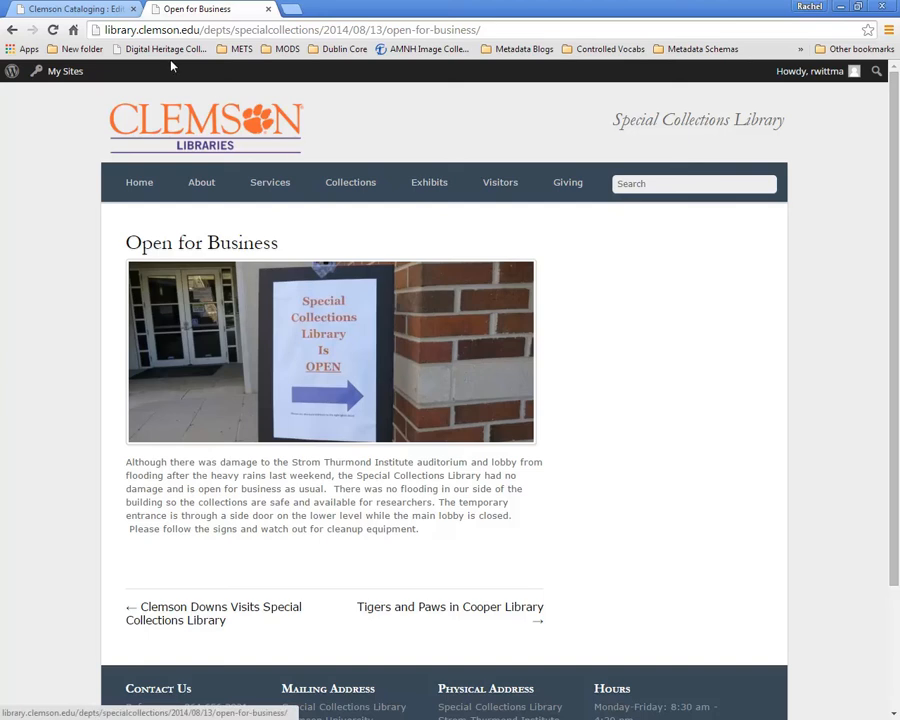
Switch to the Clemson cataloging record and review the title of the Special Collections sign image
click(92, 8)
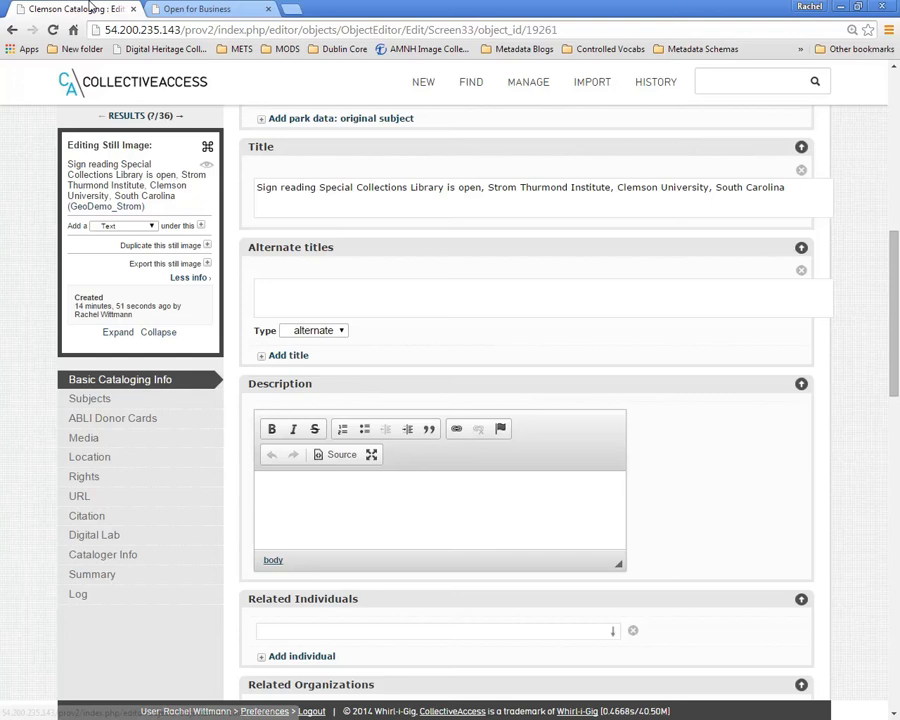
click(788, 187)
drag(788, 187, 256, 187)
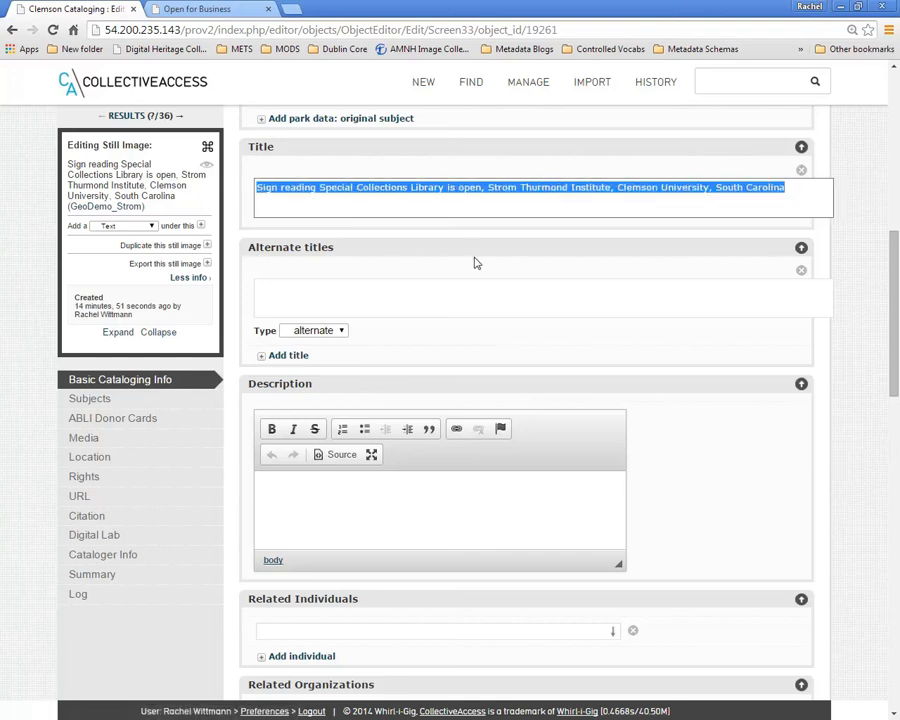
click(504, 268)
Open the record's location section and look up "Clemson University Special Collections" as the geographic place name
click(75, 459)
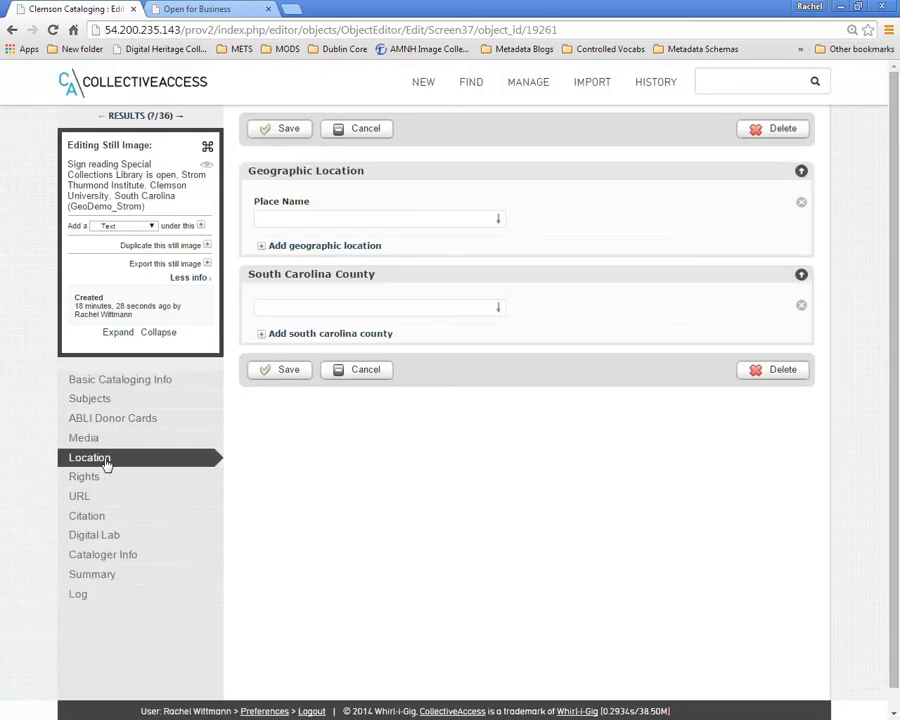
click(366, 212)
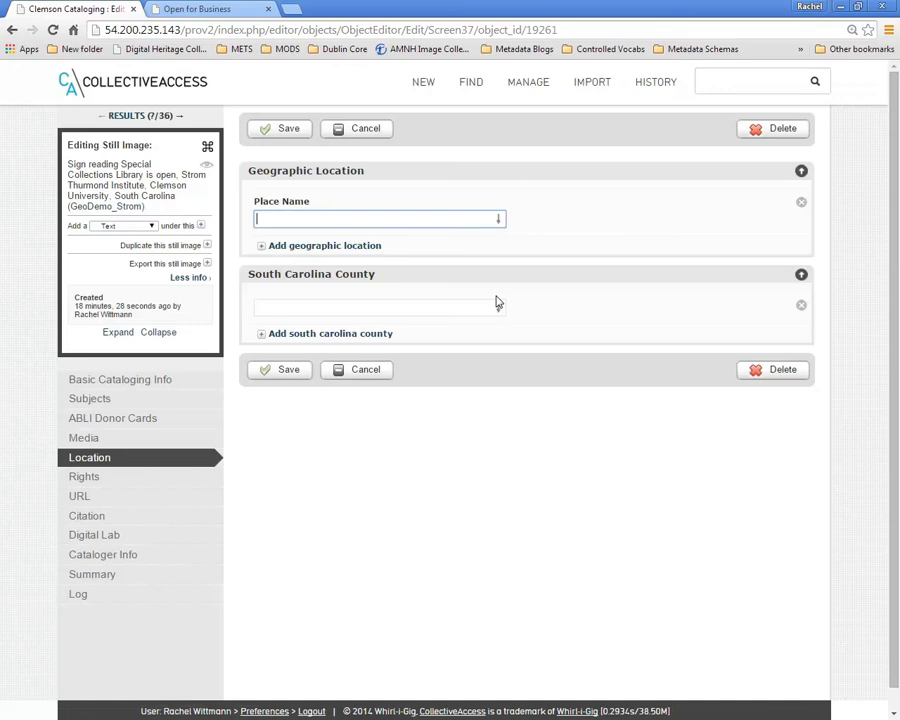
text(Clemson University Spe)
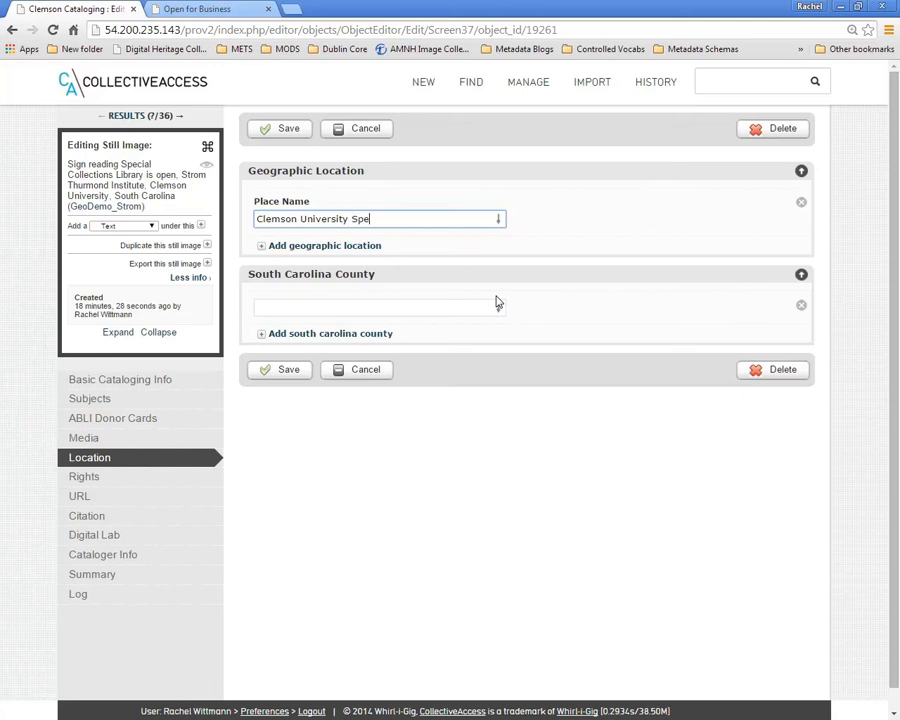
text(cial Collections)
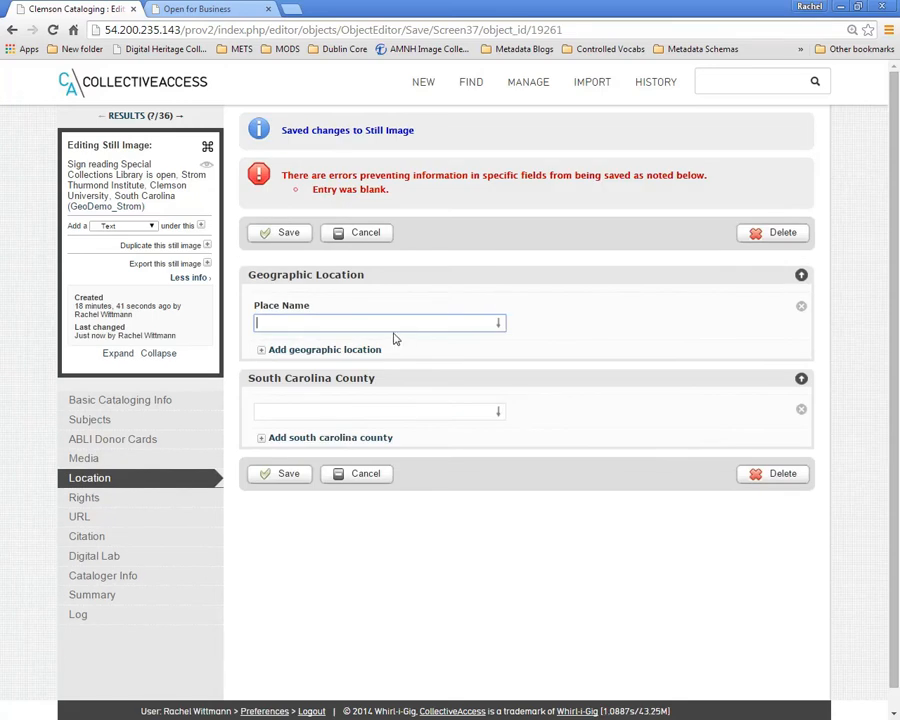
Look up "Special Collections Library Clemson" and "Strom Thurmond Institute" as the record's geographic place name
text(Special Collections Library Clemson)
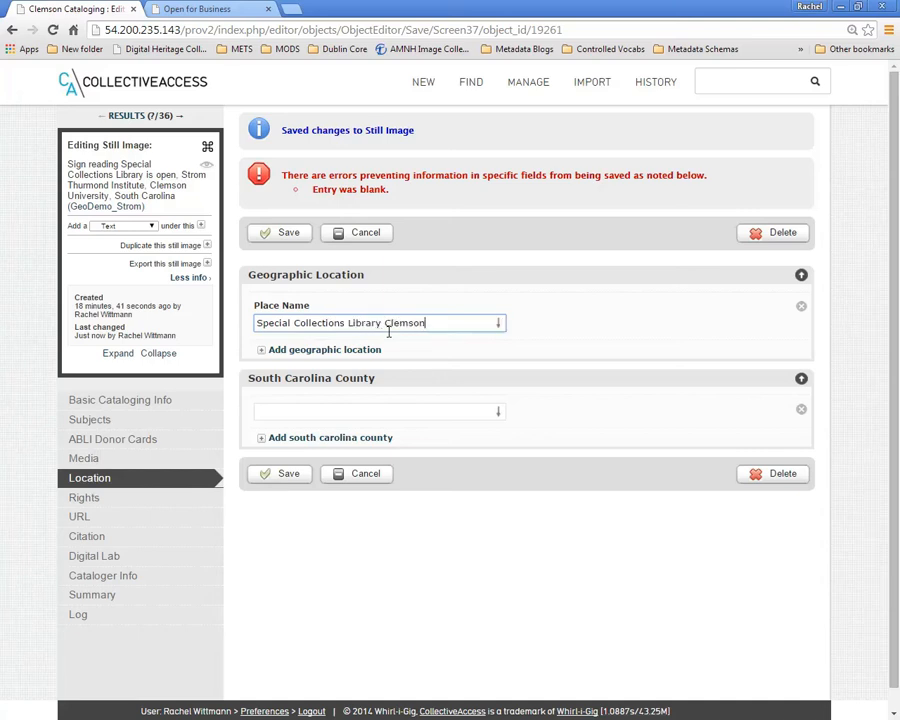
key(BackSpace)
key(BackSpace)
key(BackSpace)
key(BackSpace)
key(BackSpace)
key(BackSpace)
key(BackSpace)
key(BackSpace)
key(BackSpace)
key(BackSpace)
key(BackSpace)
key(BackSpace)
key(BackSpace)
key(BackSpace)
key(BackSpace)
key(BackSpace)
key(BackSpace)
key(BackSpace)
key(BackSpace)
key(BackSpace)
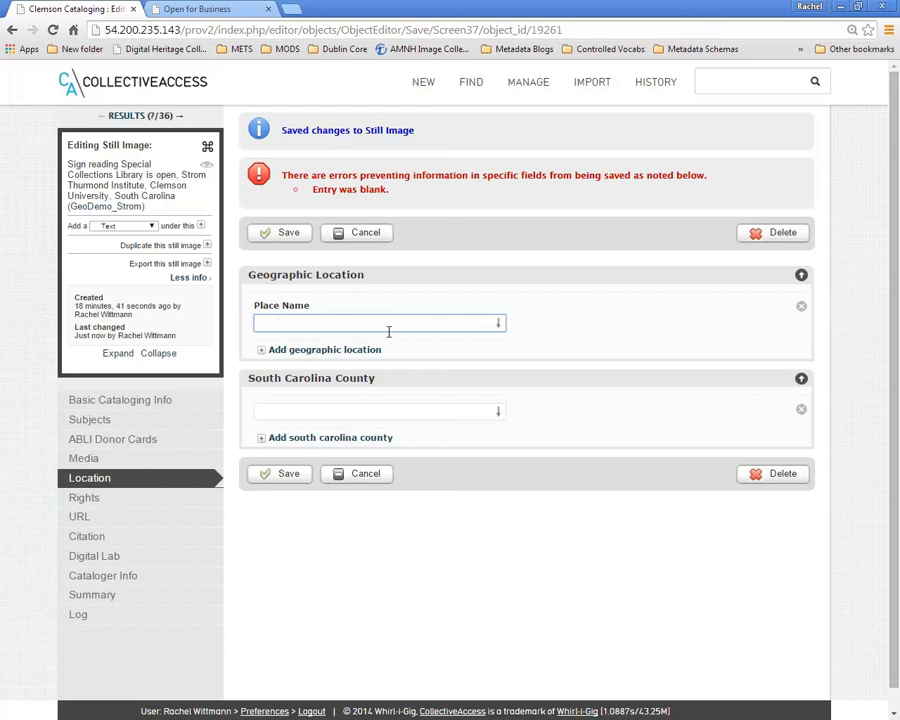
text(Strom Thurmond Institute)
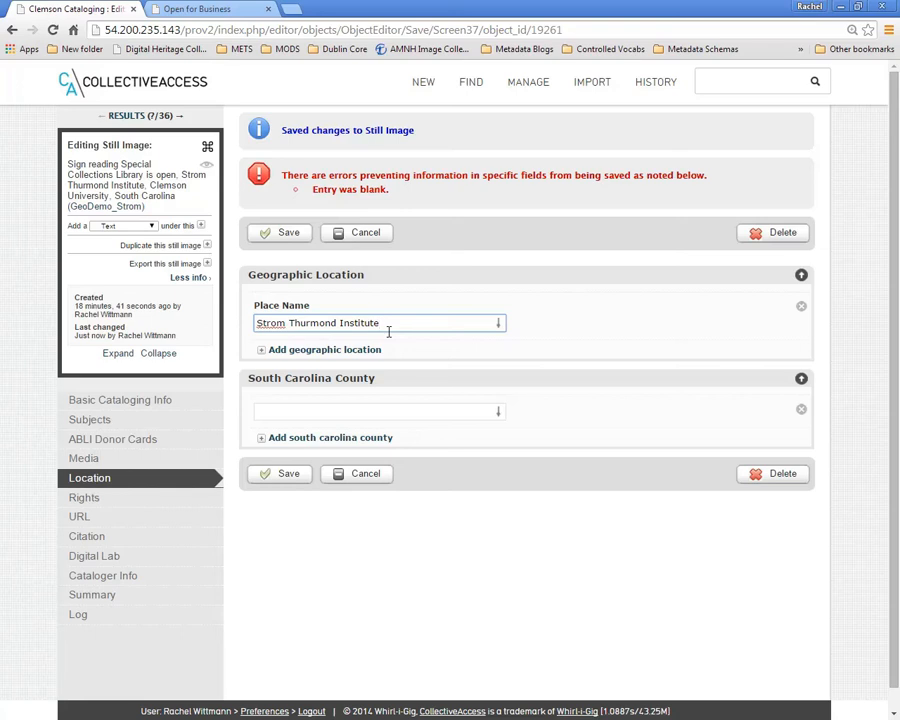
Open geonames.org in a new browser tab and search all countries for "Special Collections Library Clemson"
click(294, 11)
text(geonames.org)
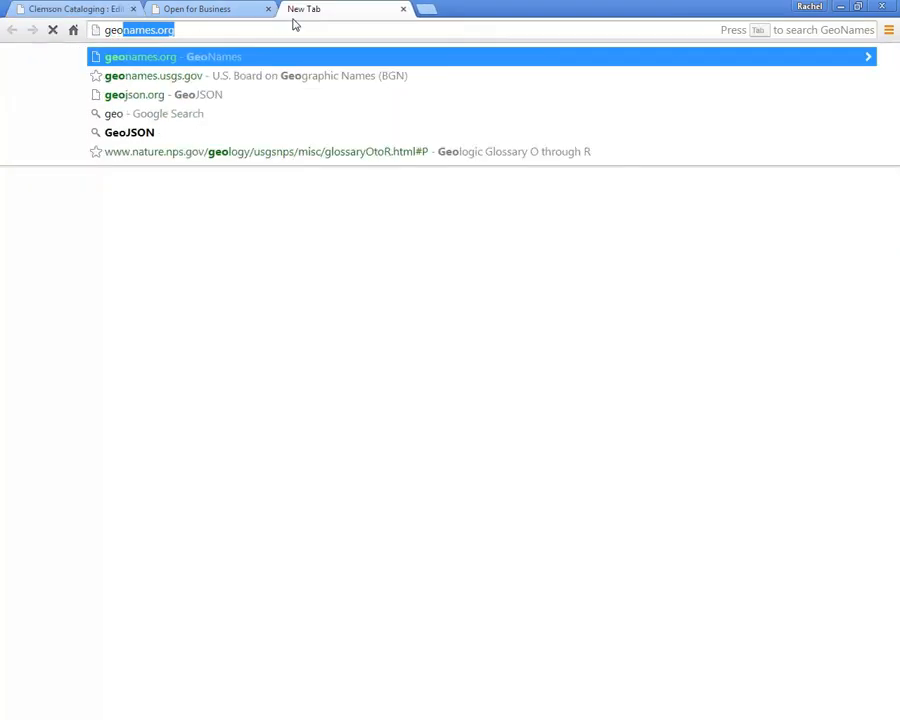
key(Return)
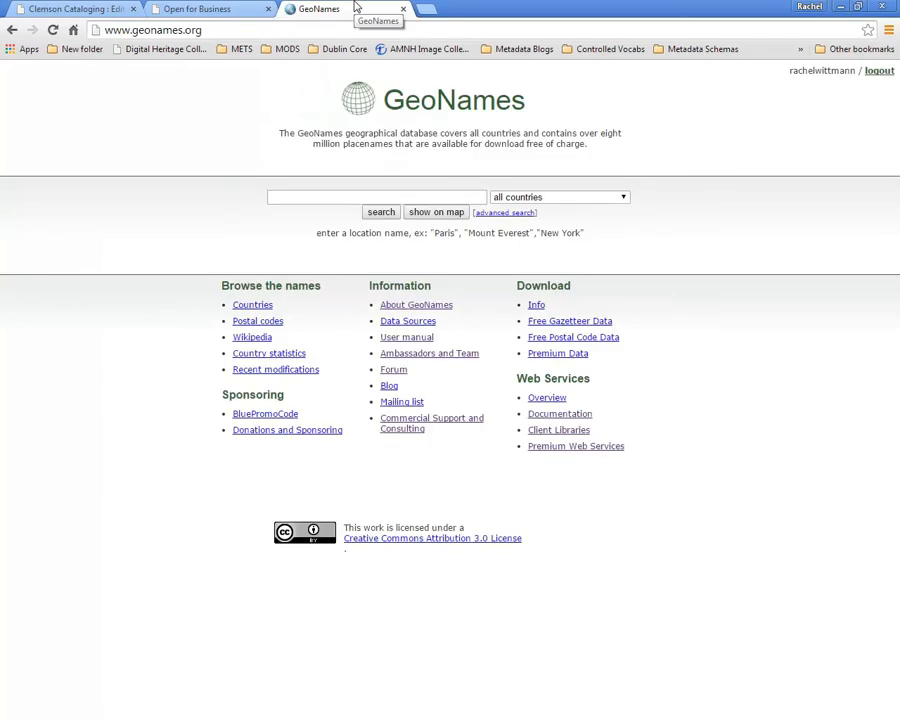
click(309, 198)
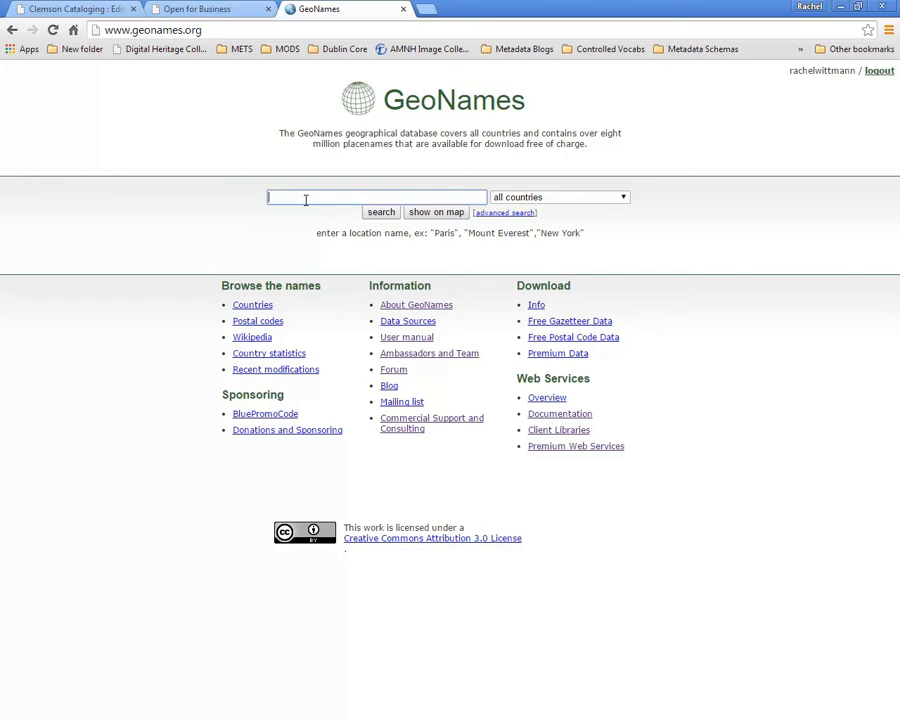
text(Special Collections Library Clemson)
click(381, 212)
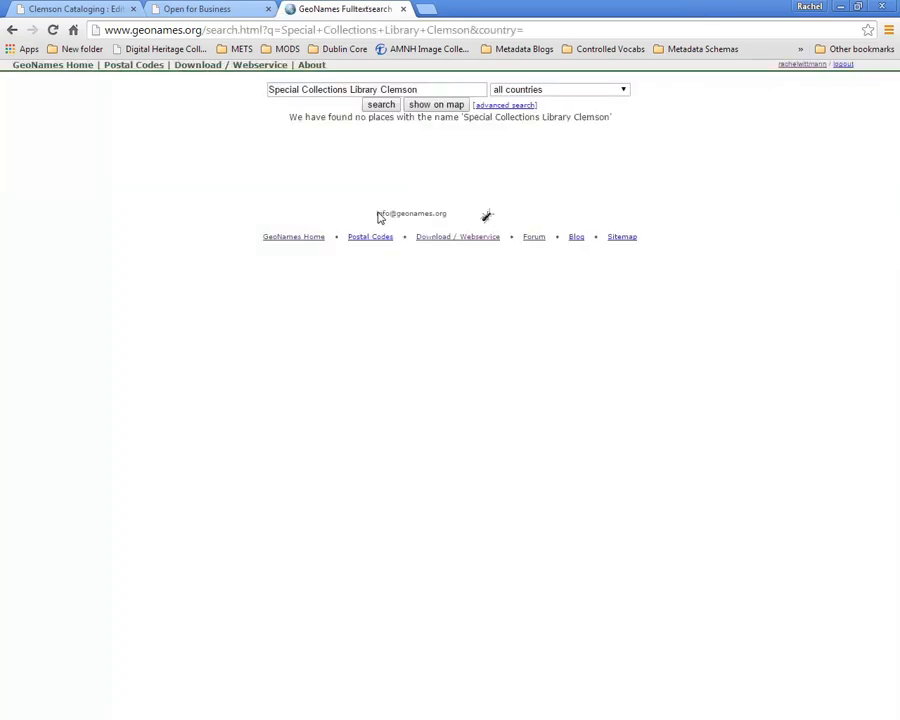
Search GeoNames for "Strom Thurmond Institute Clemson"
drag(426, 88, 219, 98)
key(BackSpace)
text(S)
key(BackSpace)
key(BackSpace)
text(trom Thurm)
key(BackSpace)
key(BackSpace)
key(BackSpace)
key(BackSpace)
text(hurmon)
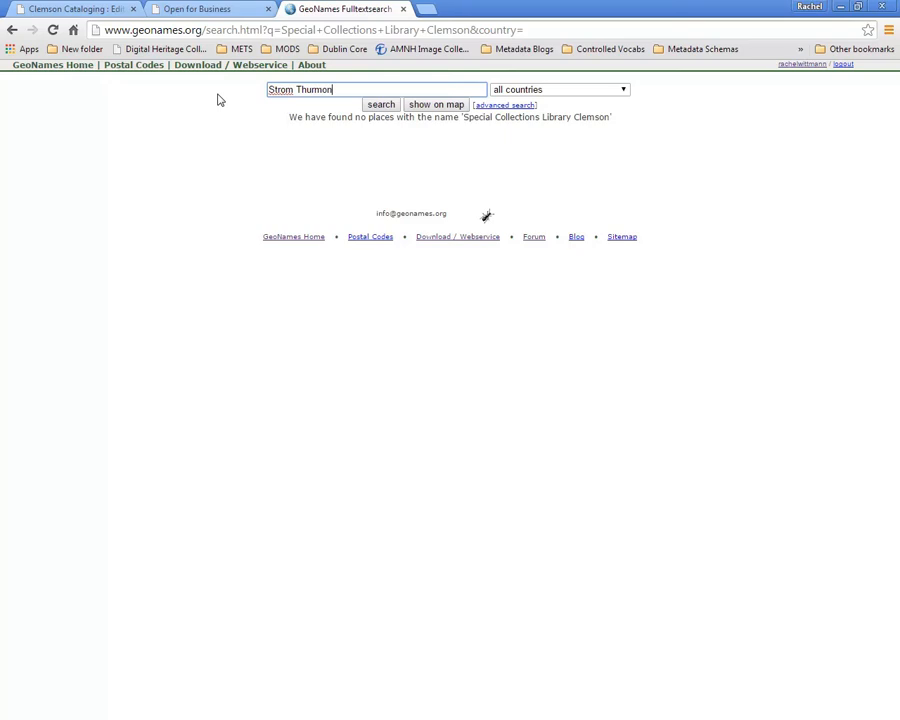
text(d Institute Clemson)
click(380, 107)
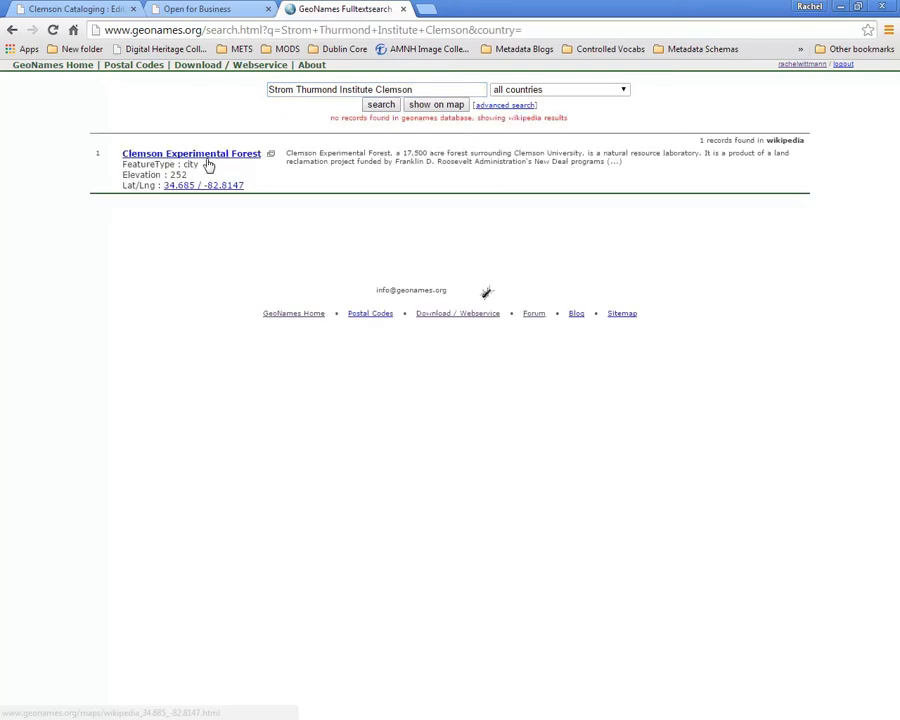
Search GeoNames for "Clemson University South carolina" and open the first result on the map
drag(434, 89, 284, 89)
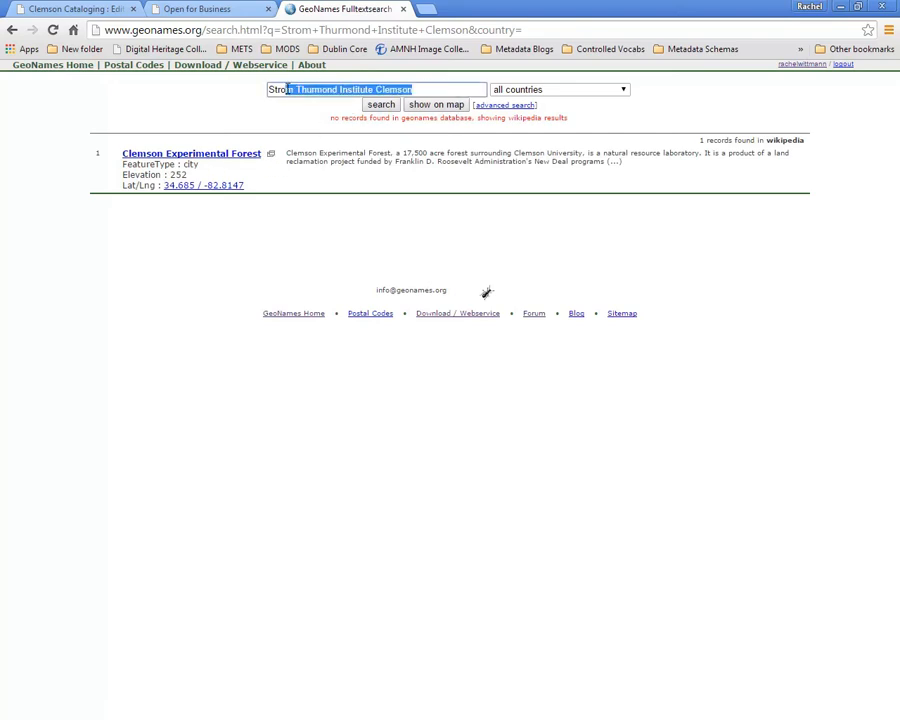
key(BackSpace)
key(BackSpace)
key(BackSpace)
key(BackSpace)
key(BackSpace)
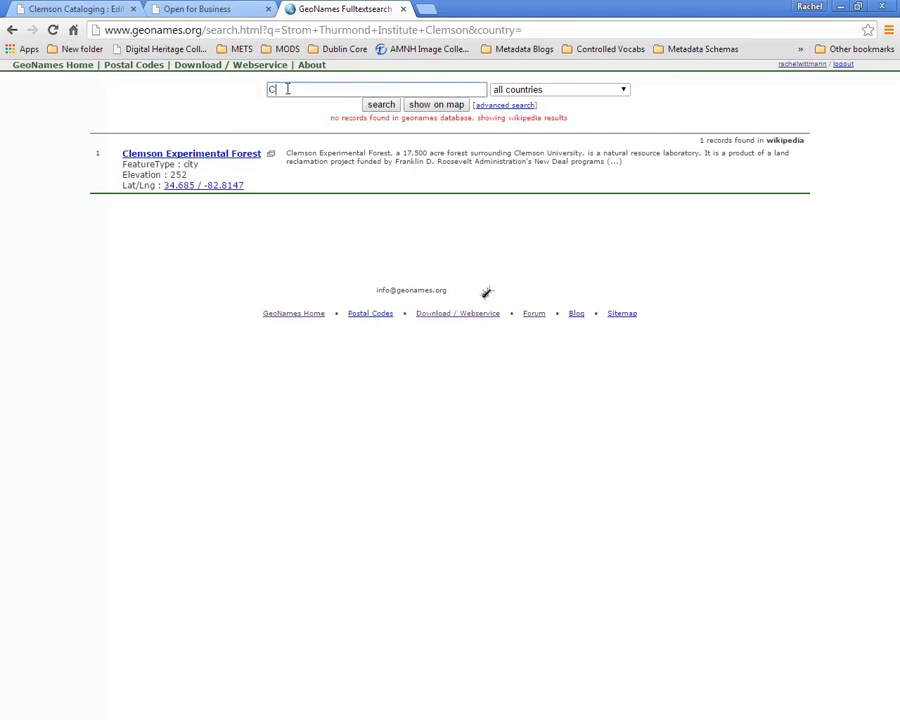
text(Clemson University South carolina)
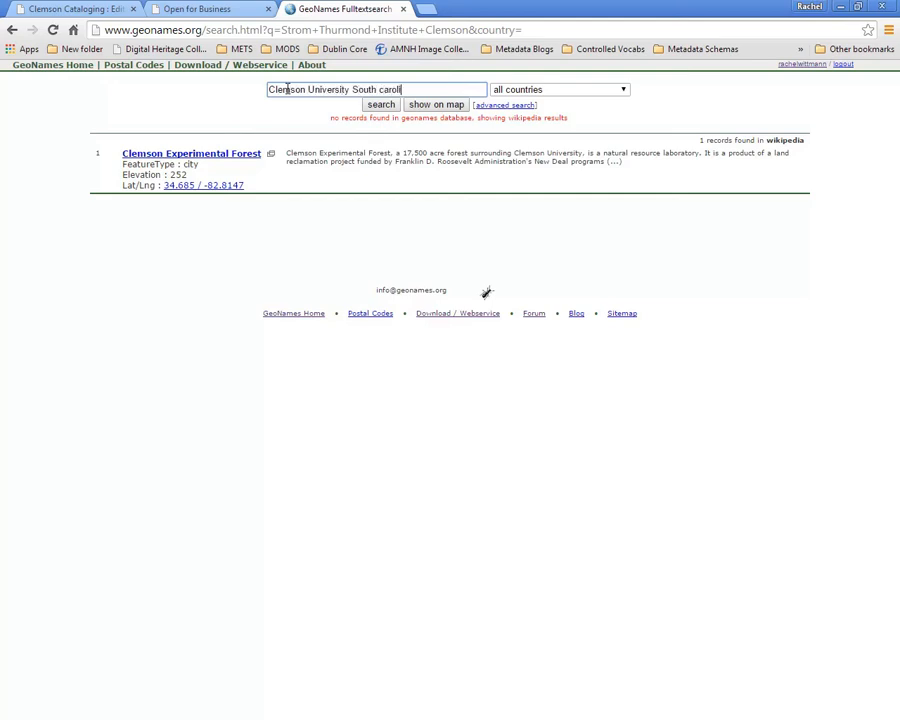
click(378, 105)
click(110, 155)
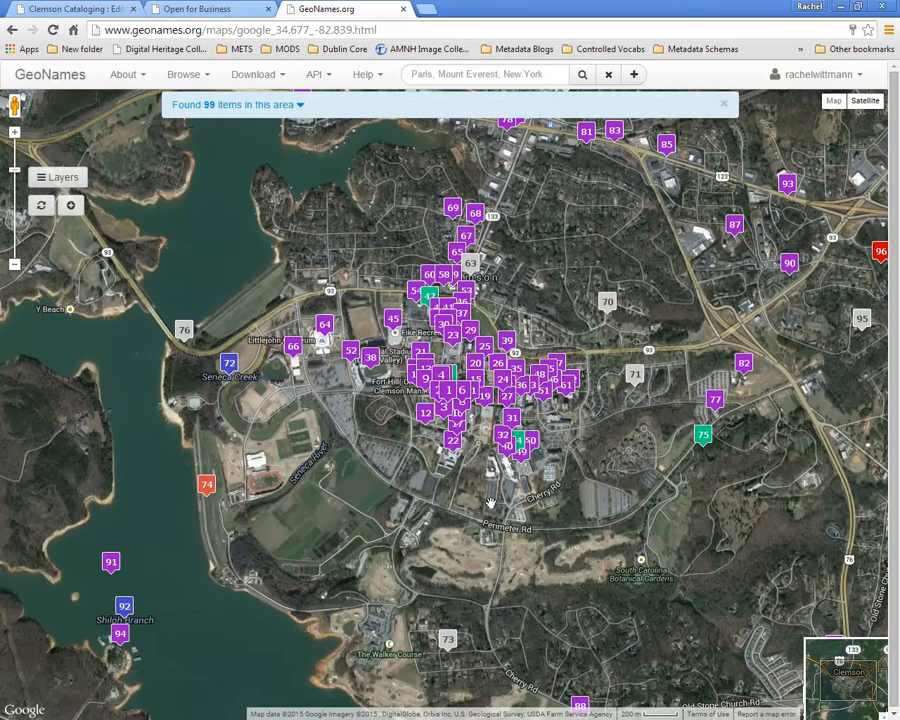
Examine the campus map around Clemson University Libraries, checking the library marker's details and whether the institute's building is marked
scroll(465, 425, up, 1)
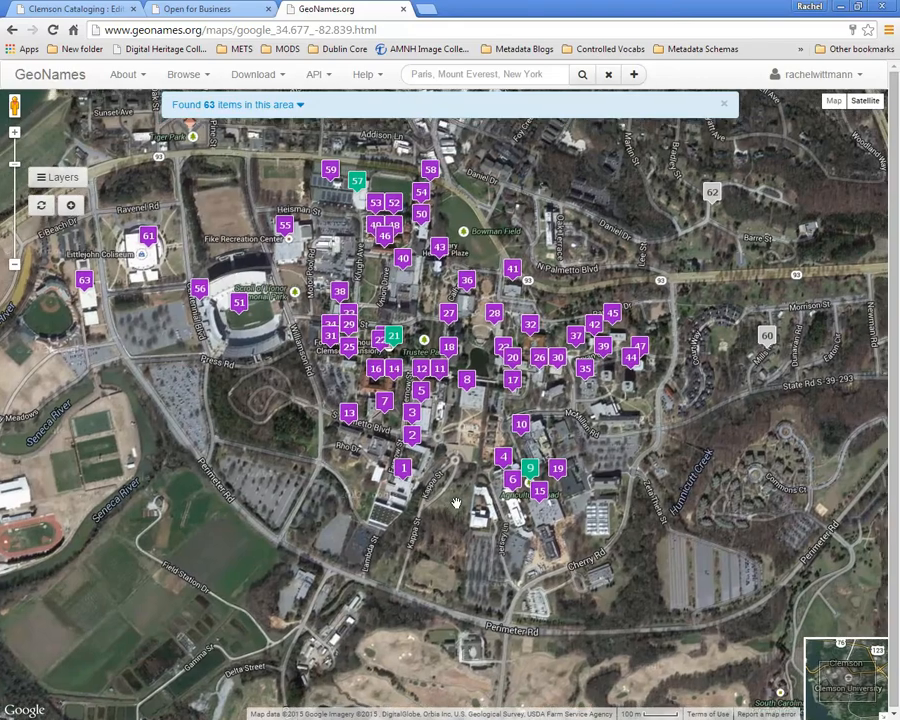
scroll(462, 440, up, 1)
scroll(461, 447, up, 1)
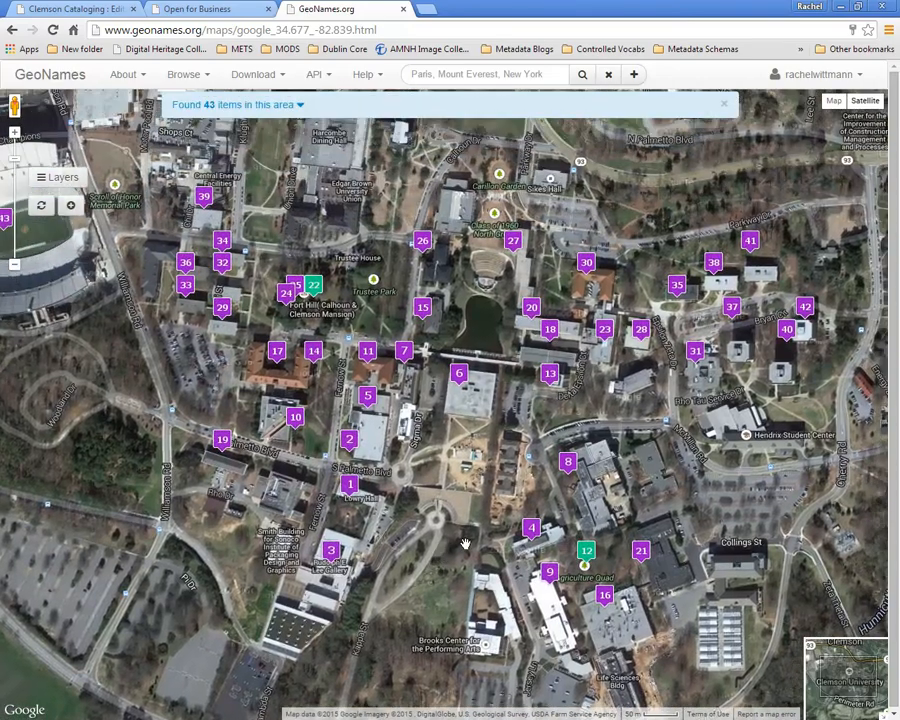
drag(455, 510, 450, 552)
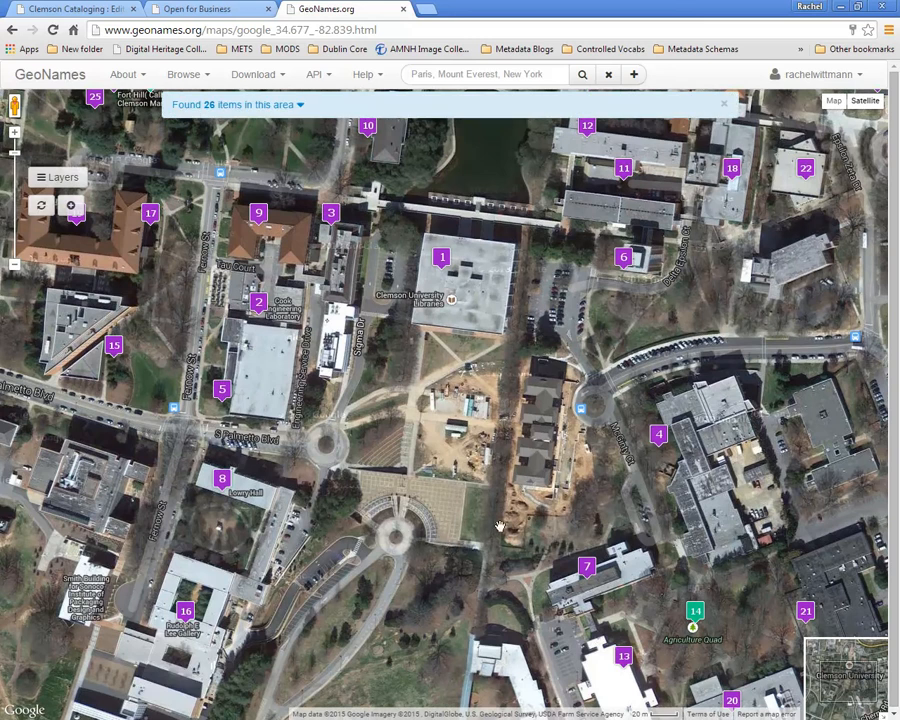
click(444, 267)
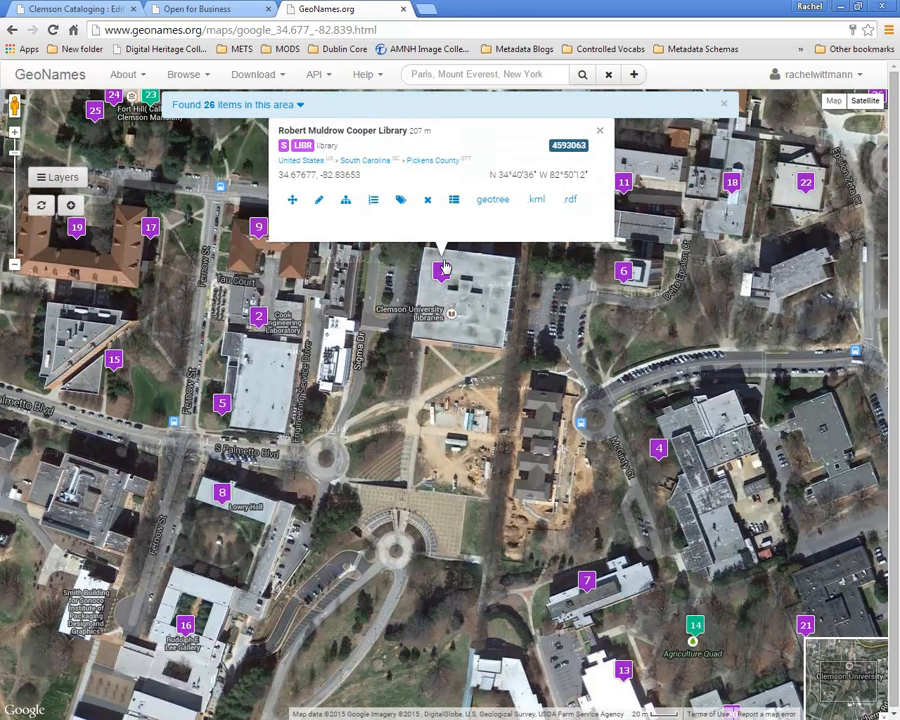
click(601, 132)
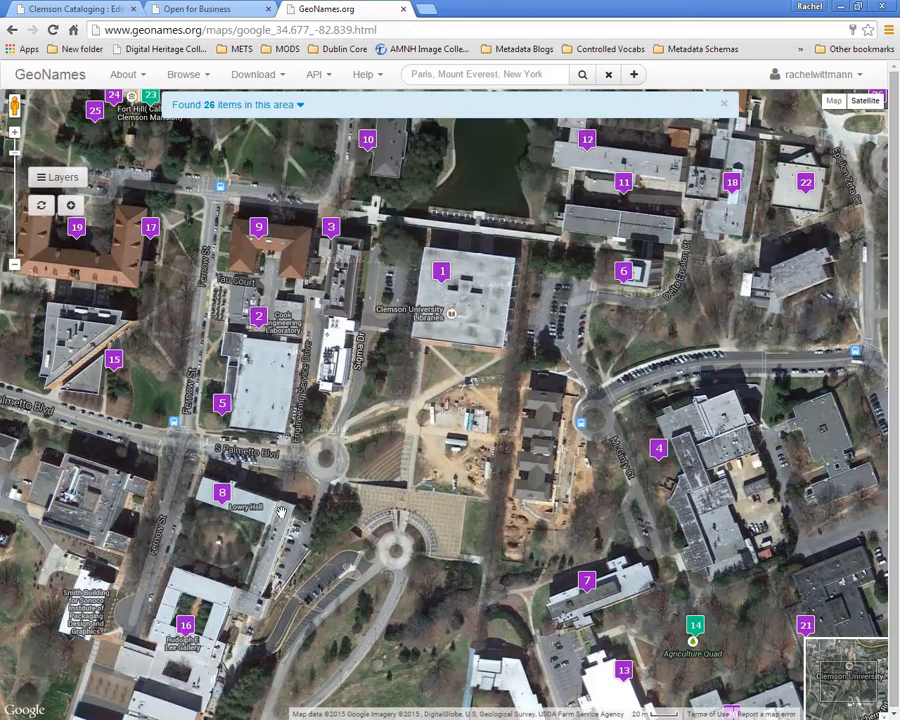
drag(423, 529, 438, 506)
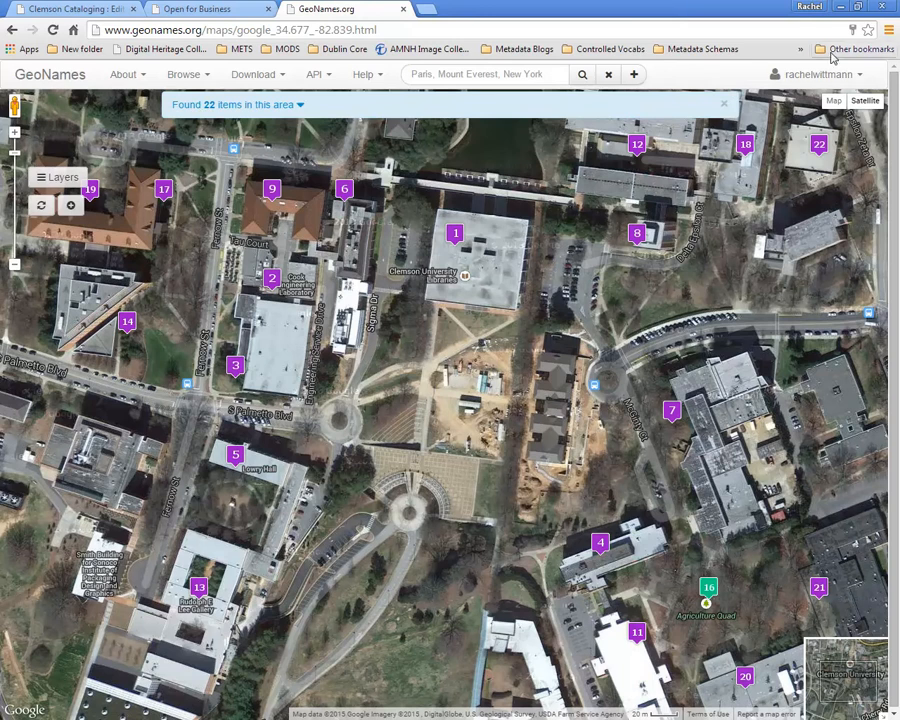
Insert a new place beside the circular plaza south of Clemson University Libraries and name it Strom Thurmond Institute
right_click(417, 488)
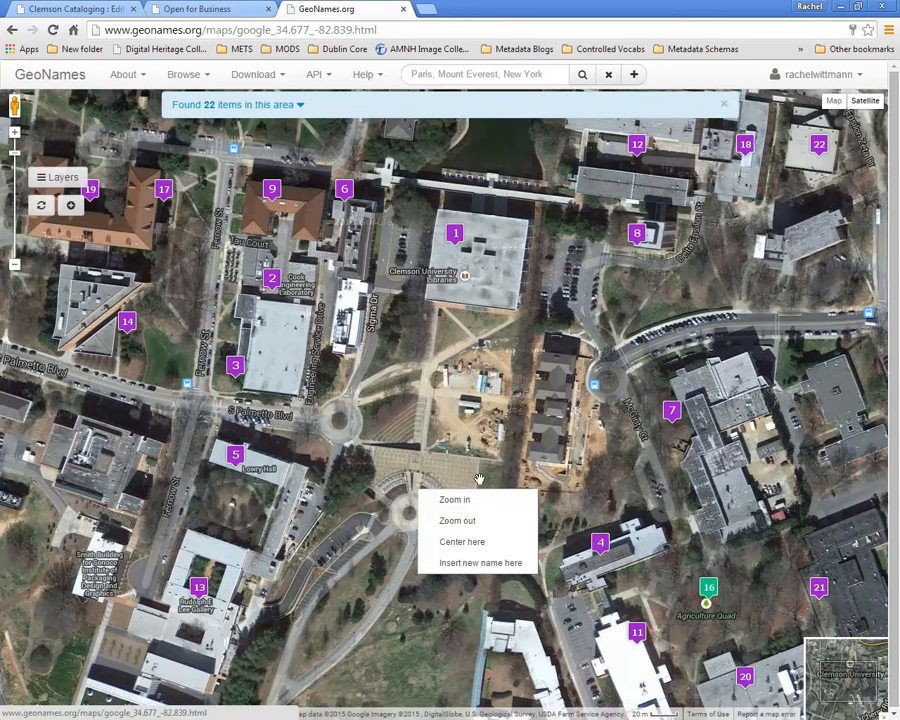
click(441, 437)
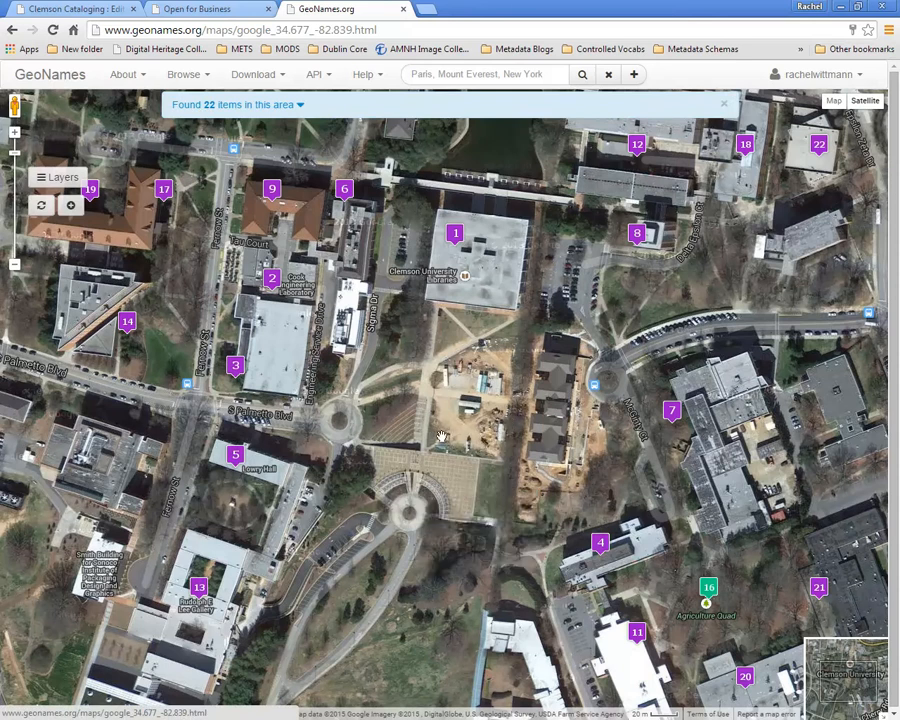
right_click(441, 494)
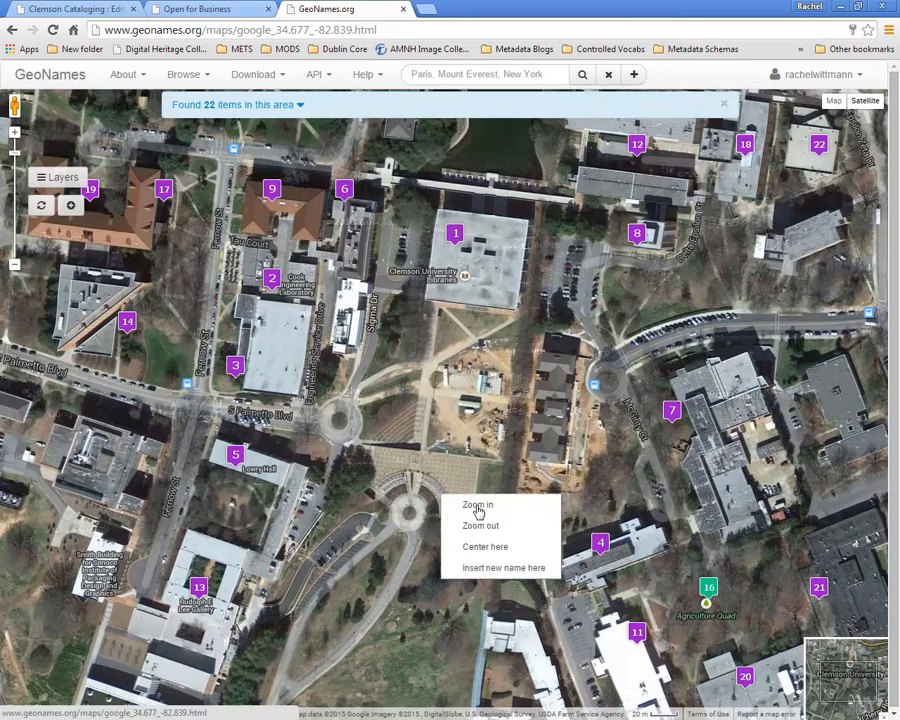
click(491, 568)
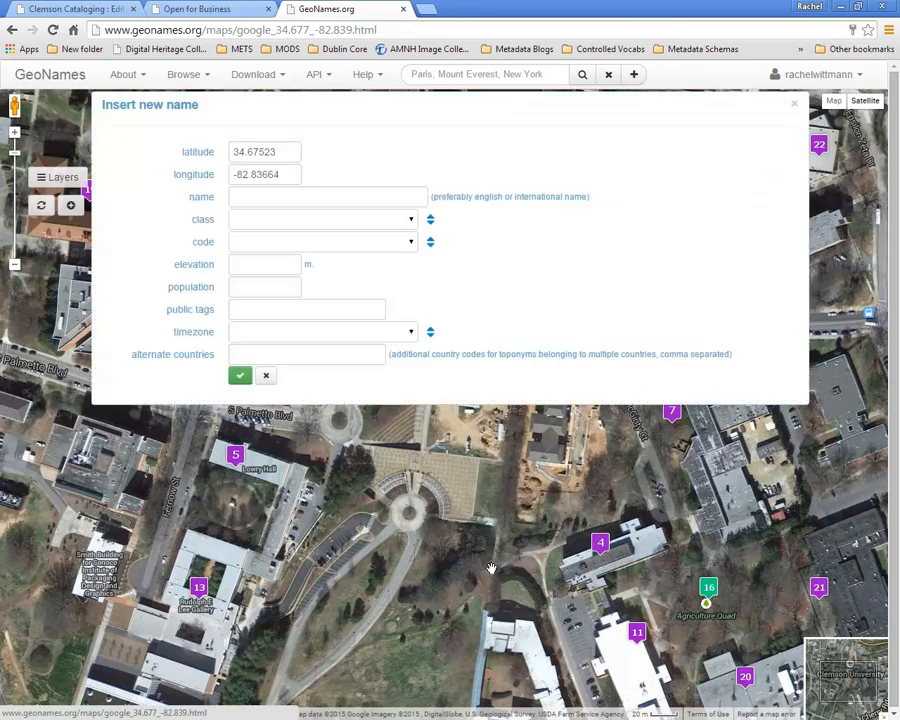
click(267, 196)
text(Strom Thurmond Institute)
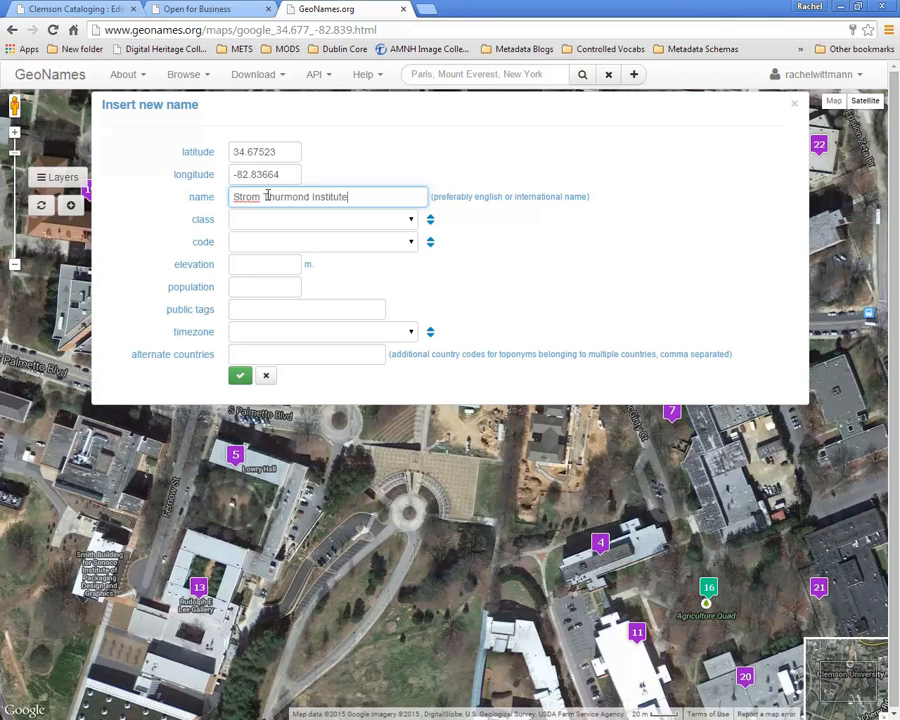
key(Tab)
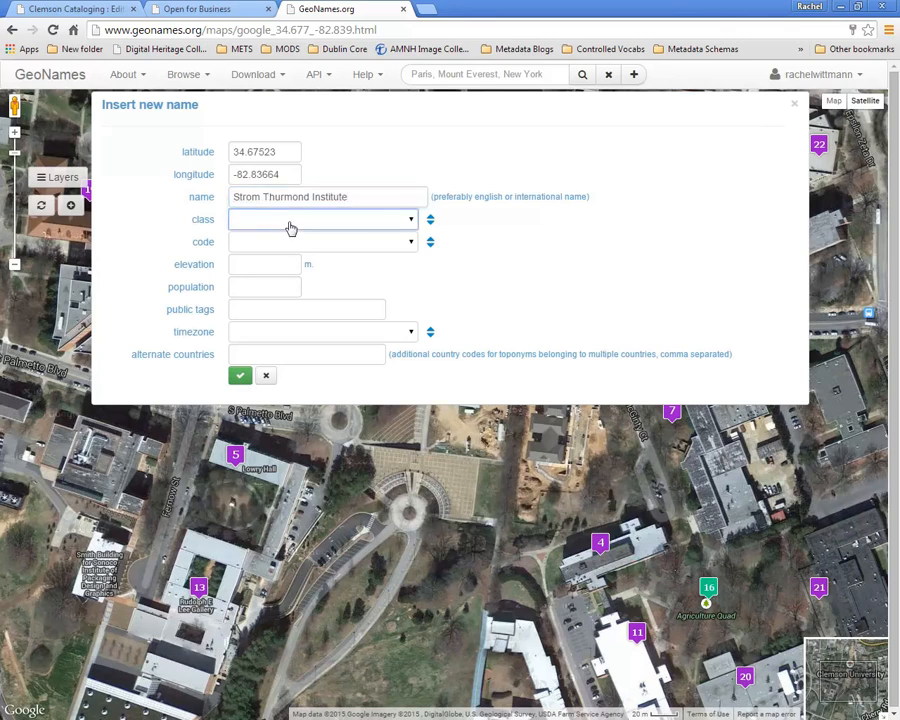
Classify the new Strom Thurmond Institute place as spot, building, farm (S) with code building(s) (BLDG) and save it
click(413, 221)
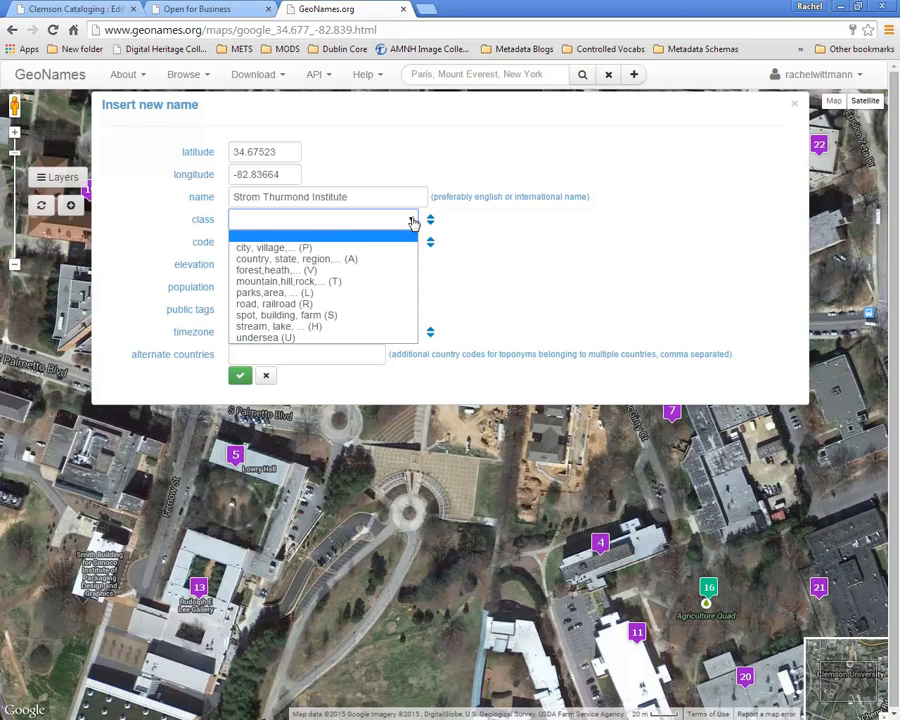
click(392, 318)
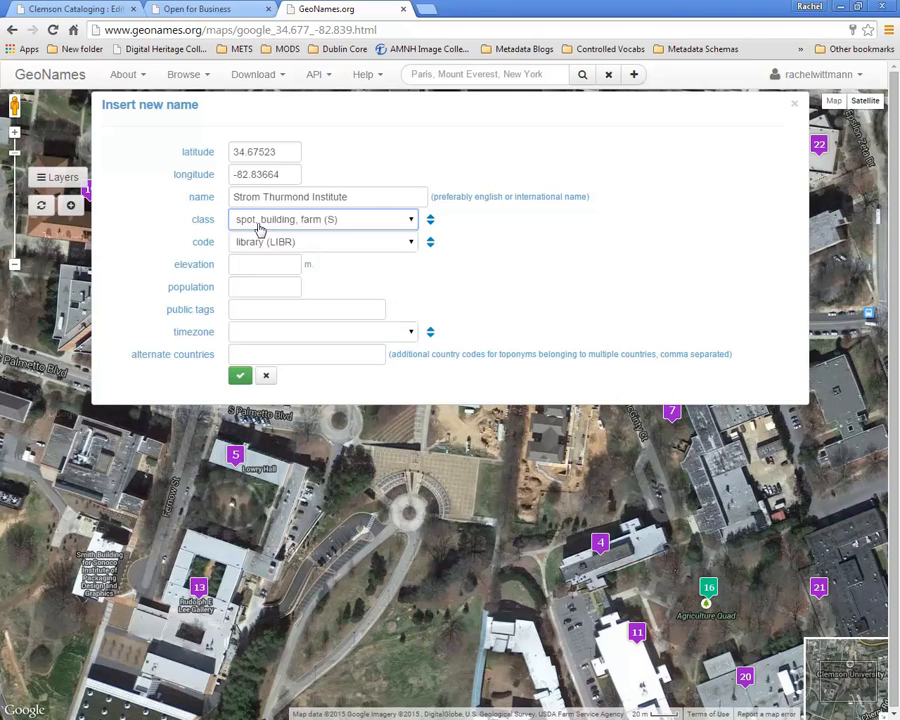
click(392, 246)
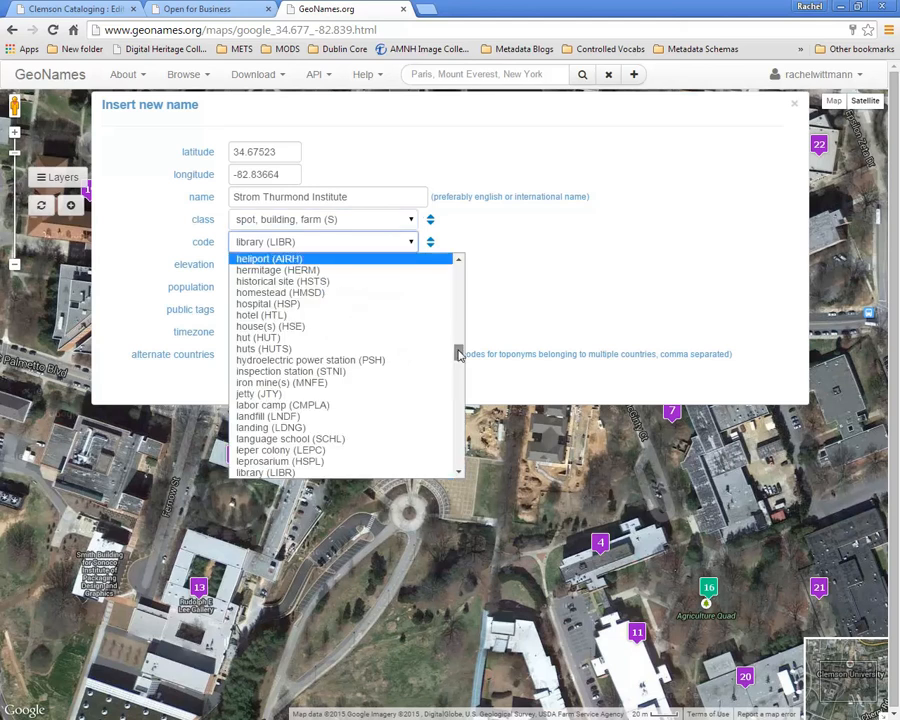
drag(458, 354, 462, 272)
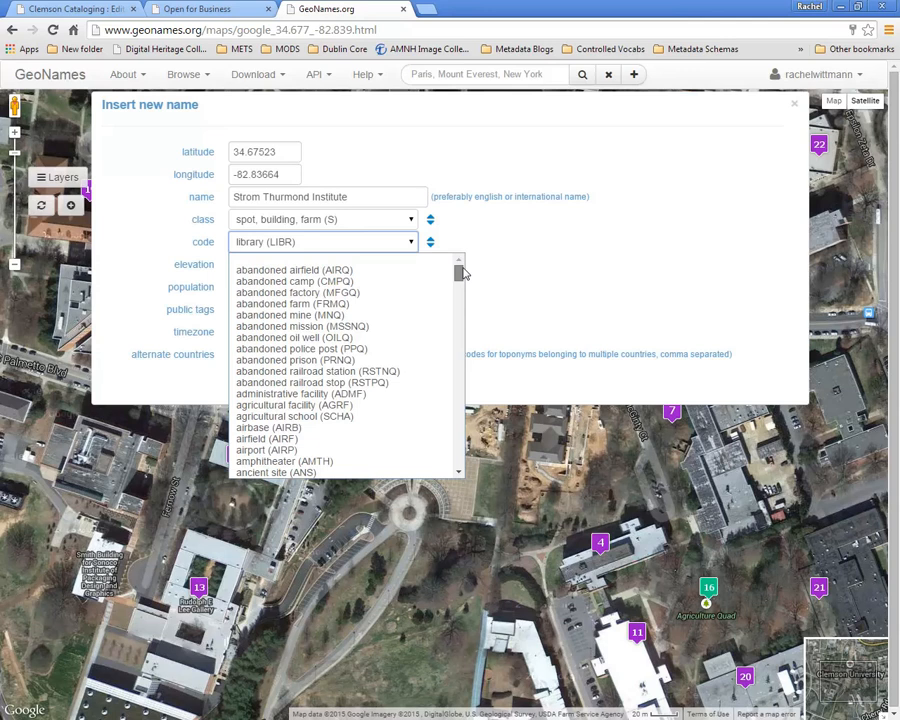
drag(462, 274, 460, 294)
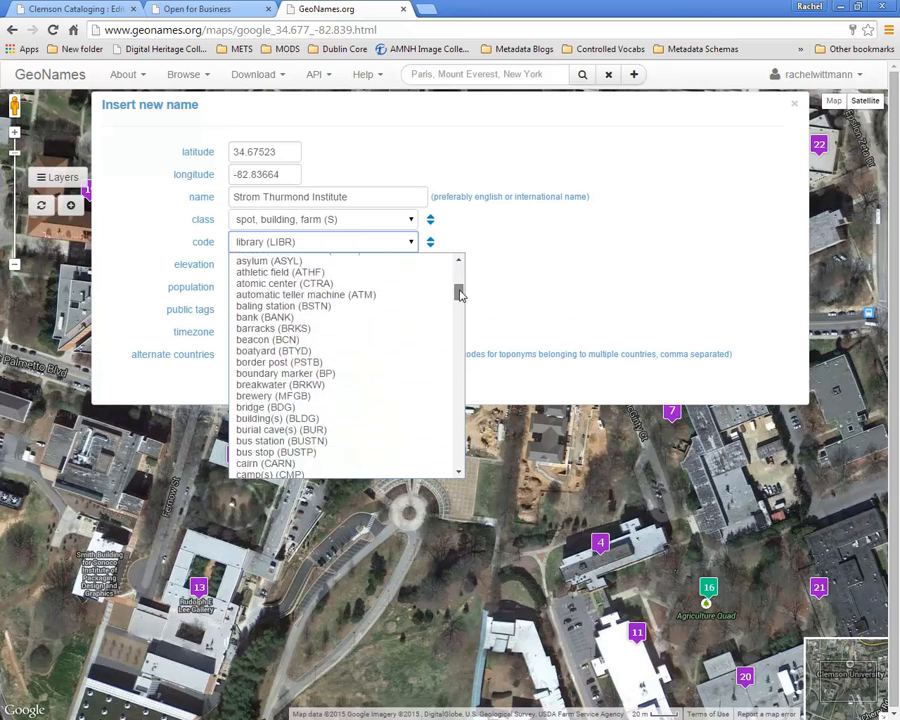
click(408, 420)
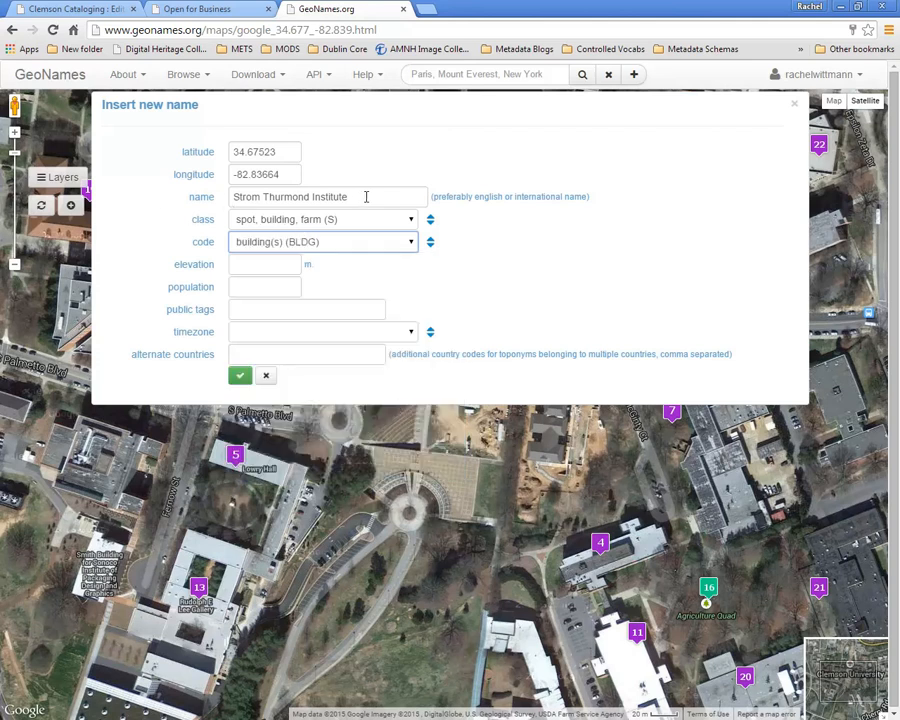
click(238, 377)
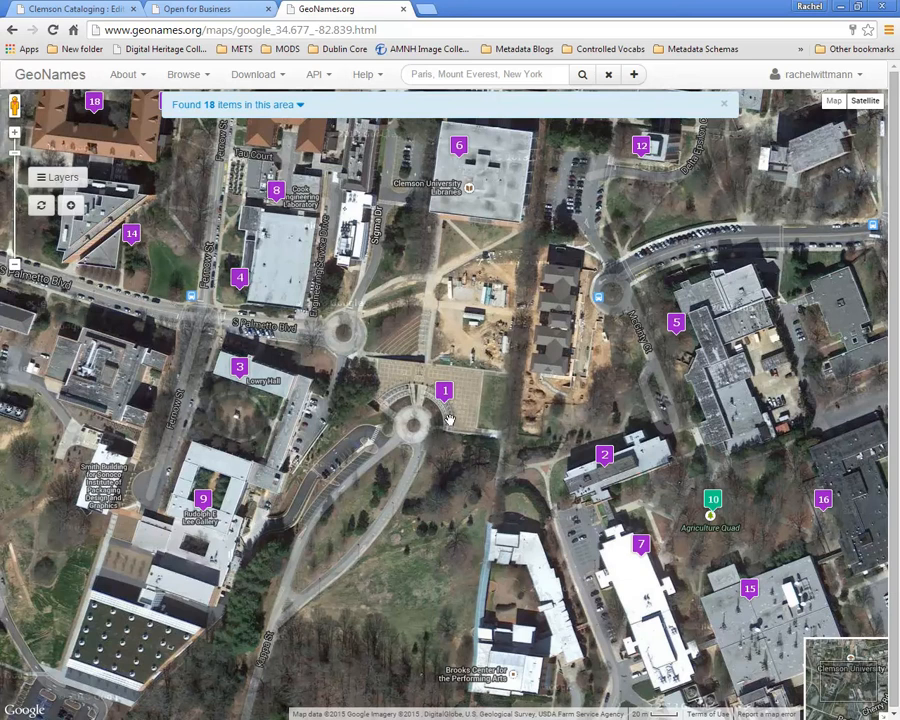
Insert another new place just beside the Strom Thurmond Institute marker and name it Clemson University Special Collections Library
drag(461, 424, 454, 409)
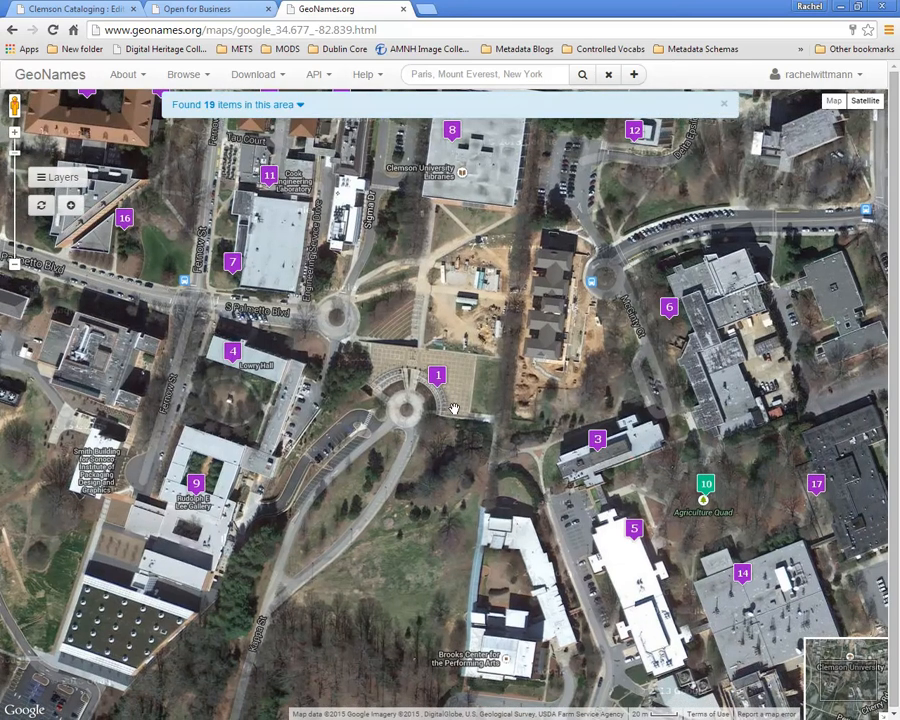
right_click(444, 398)
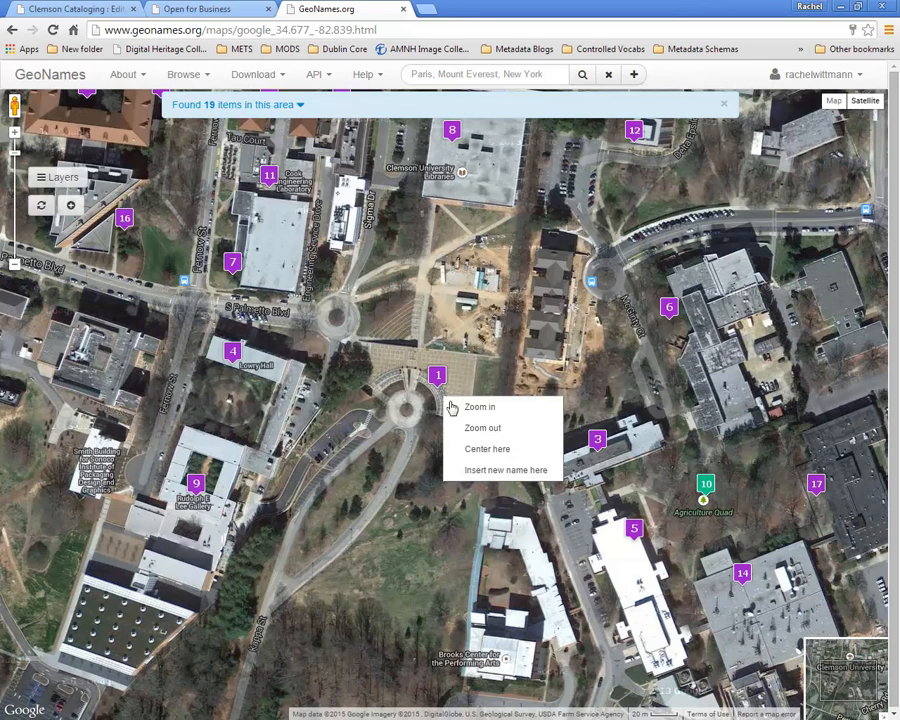
click(480, 470)
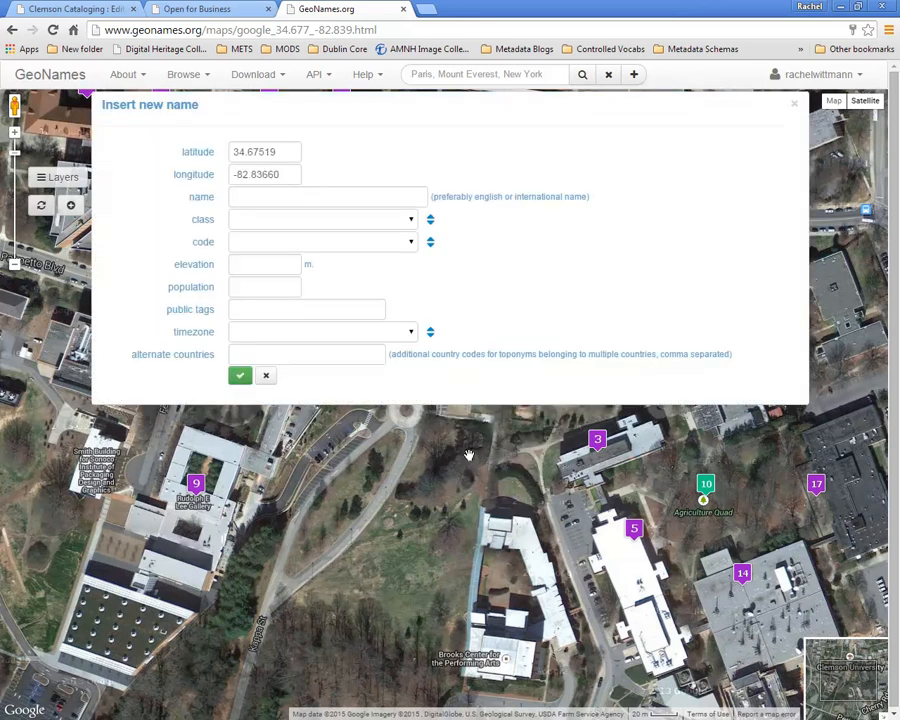
click(260, 193)
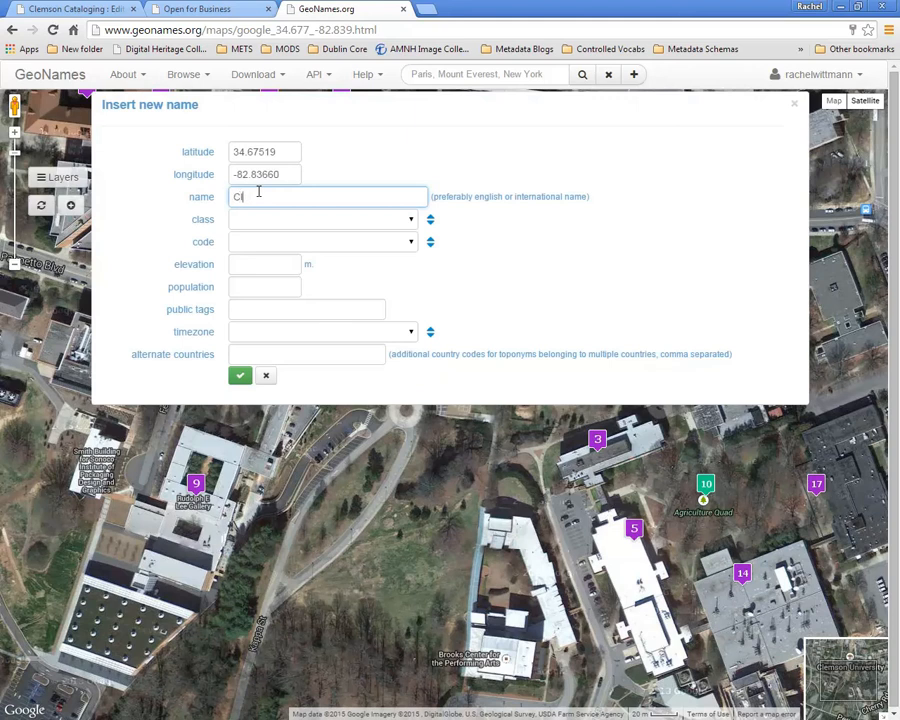
text(Special Collections Library)
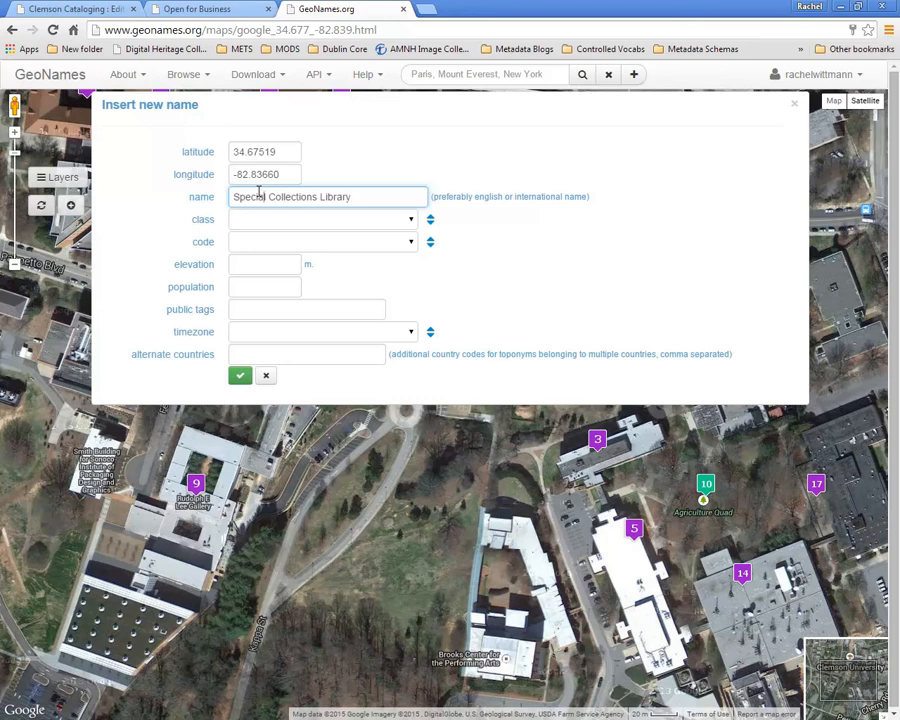
text(Clemson Un)
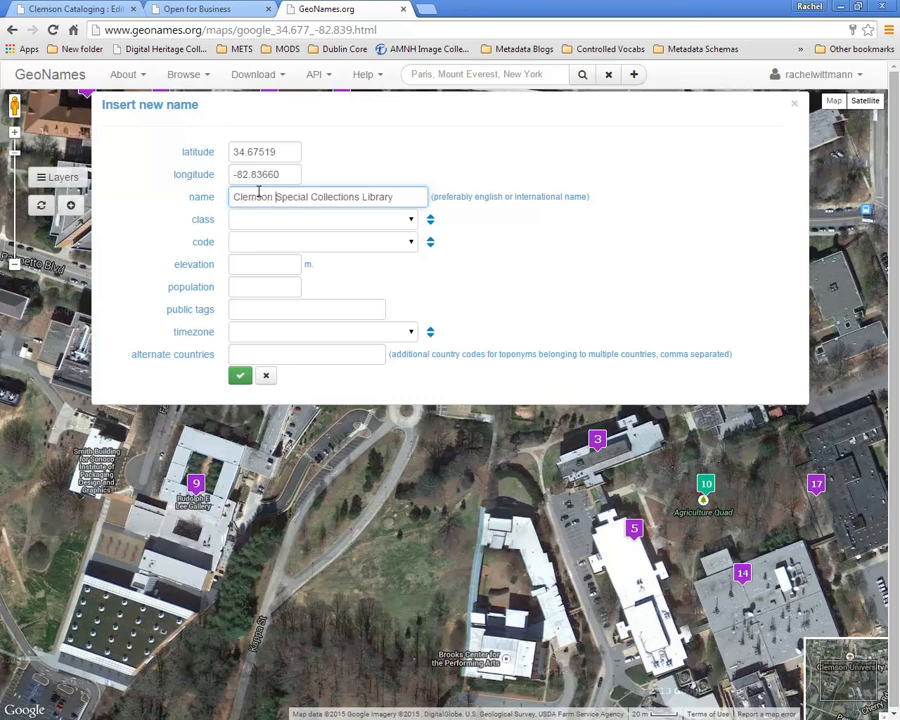
text(iversity)
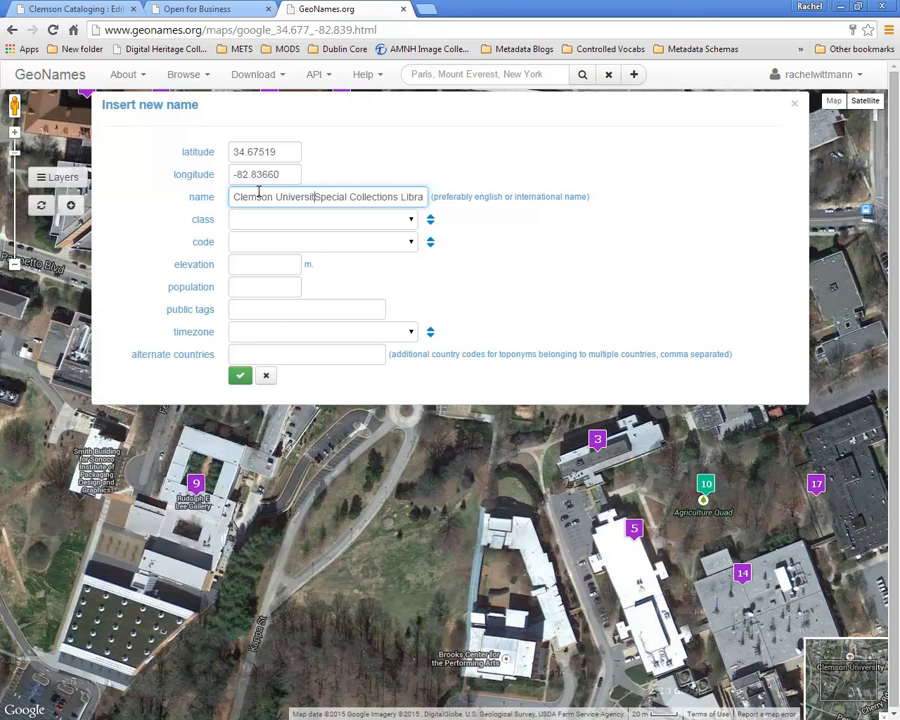
Classify the Special Collections Library as spot, building, farm (S) with code library (LIBR) and save the new place
click(395, 219)
click(396, 222)
click(396, 222)
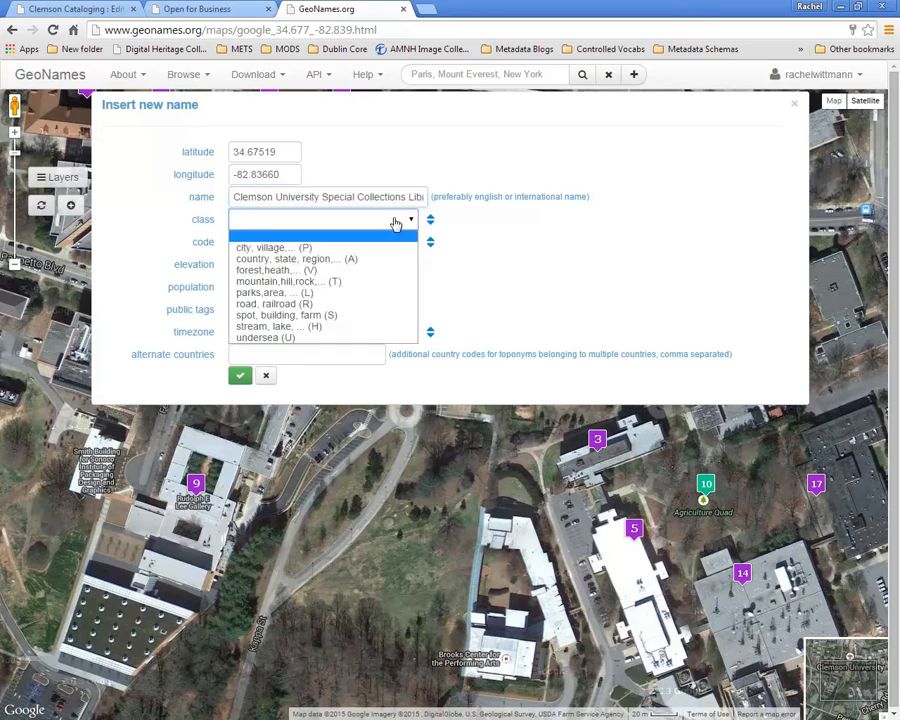
click(358, 316)
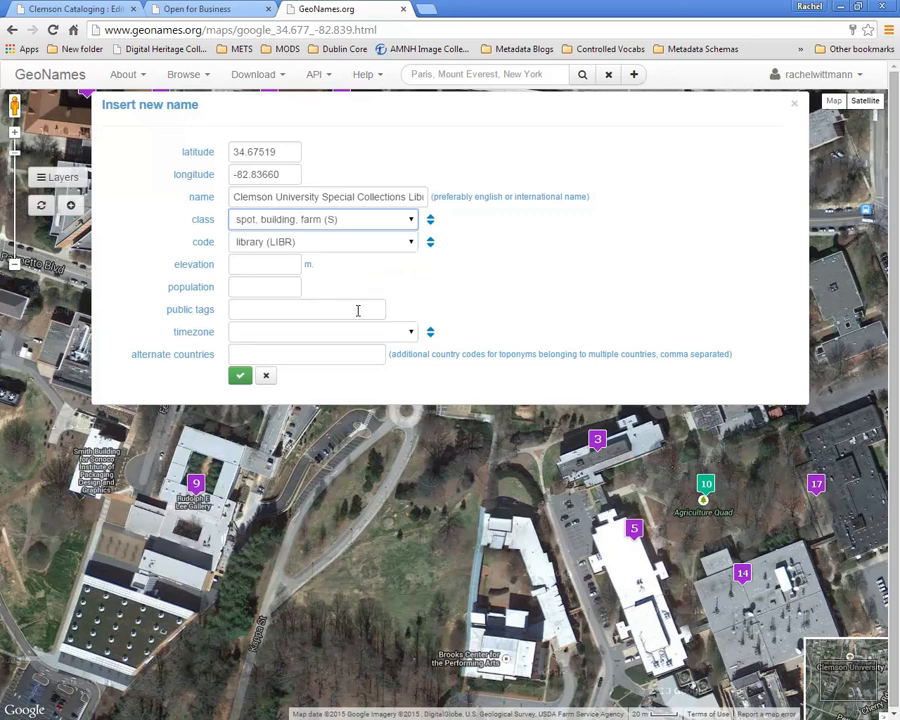
click(313, 244)
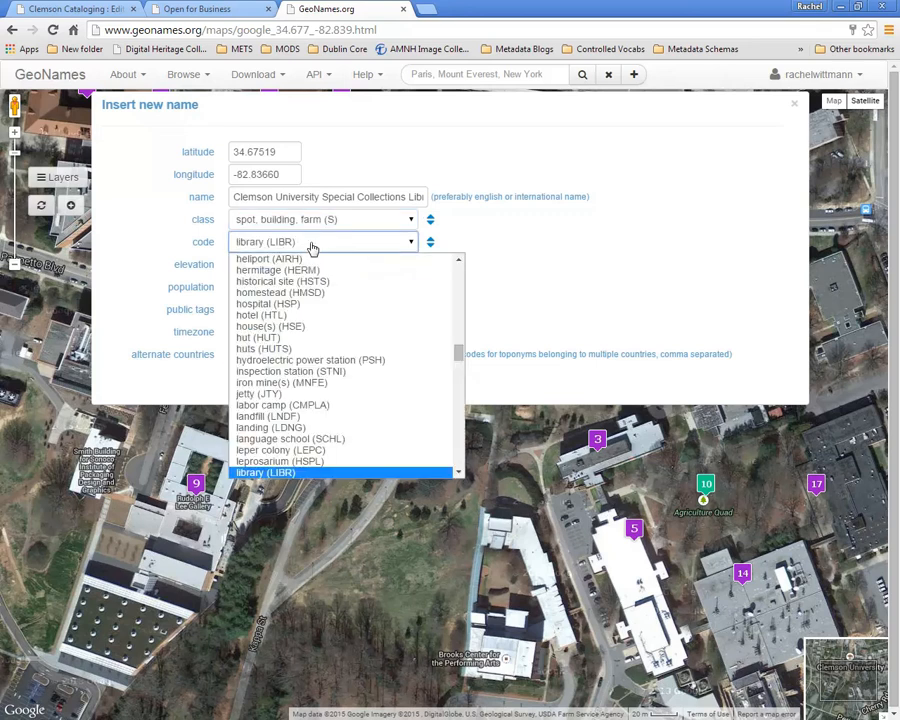
mouse_move(458, 348)
mouse_down()
mouse_move(476, 297)
mouse_move(470, 273)
mouse_move(461, 360)
mouse_up()
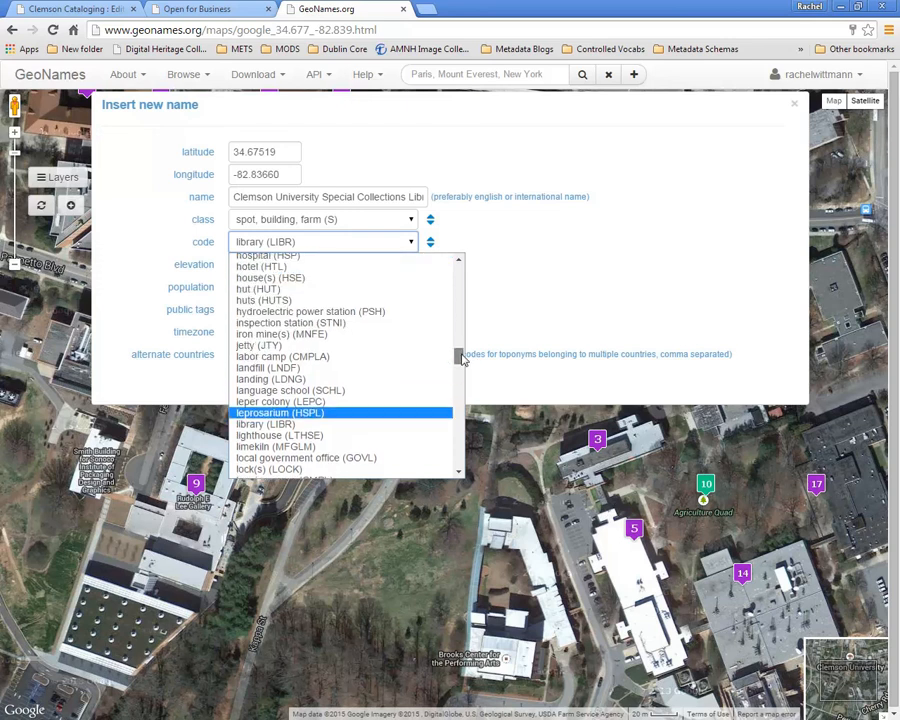
click(292, 424)
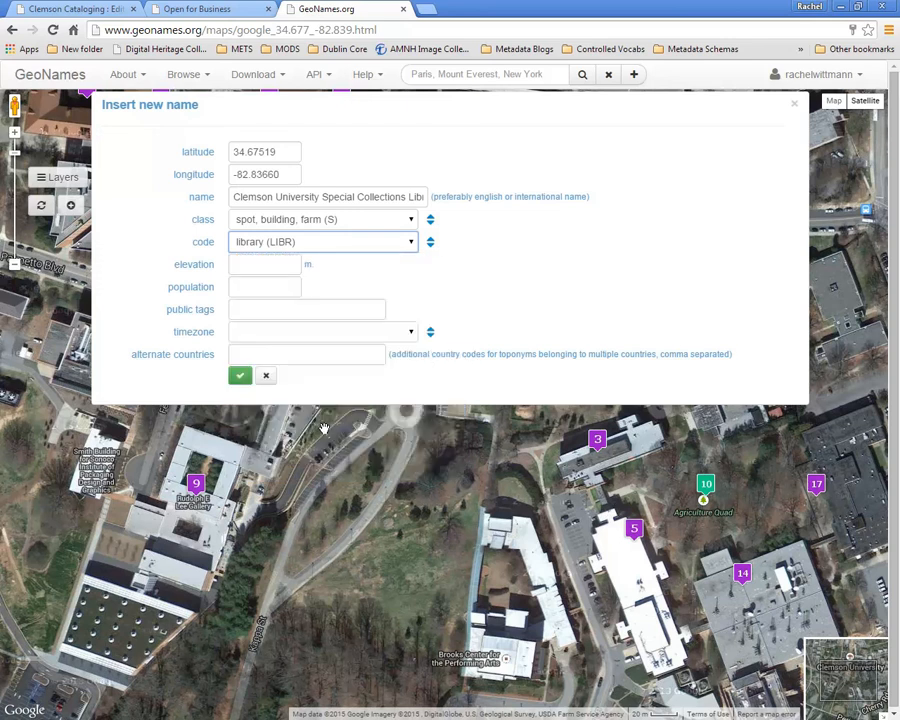
click(239, 380)
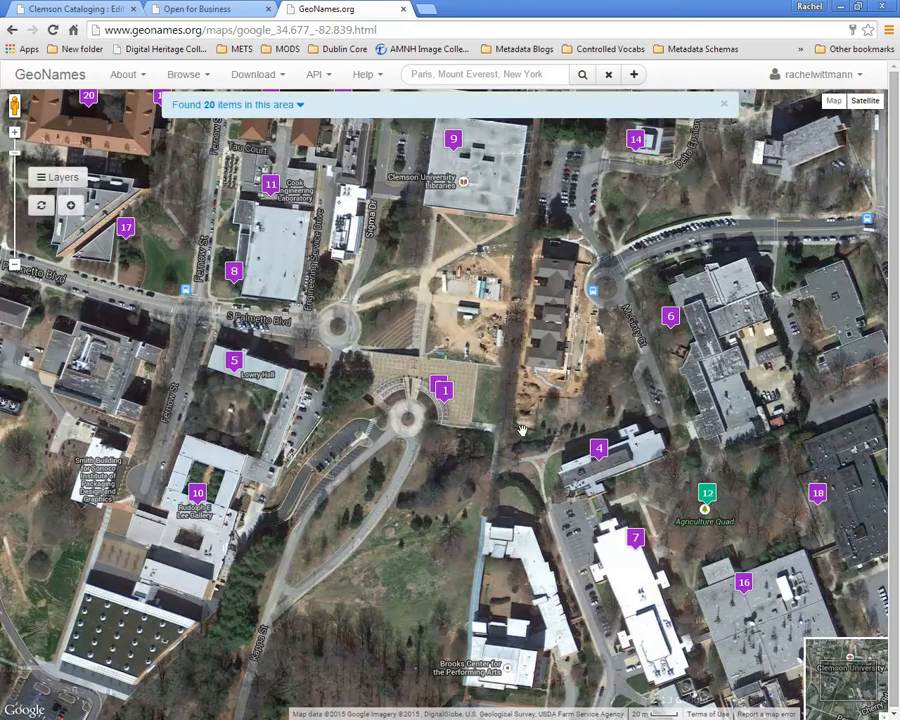
Examine the Strom Thurmond Institute marker's details and its editable feature data without changing anything
scroll(442, 406, up, 2)
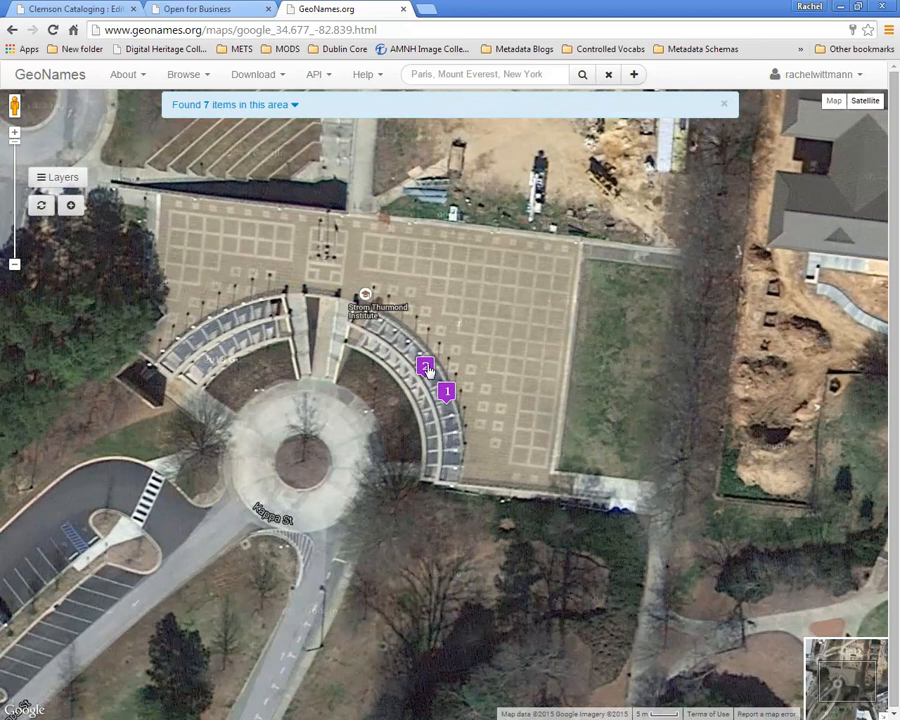
click(427, 370)
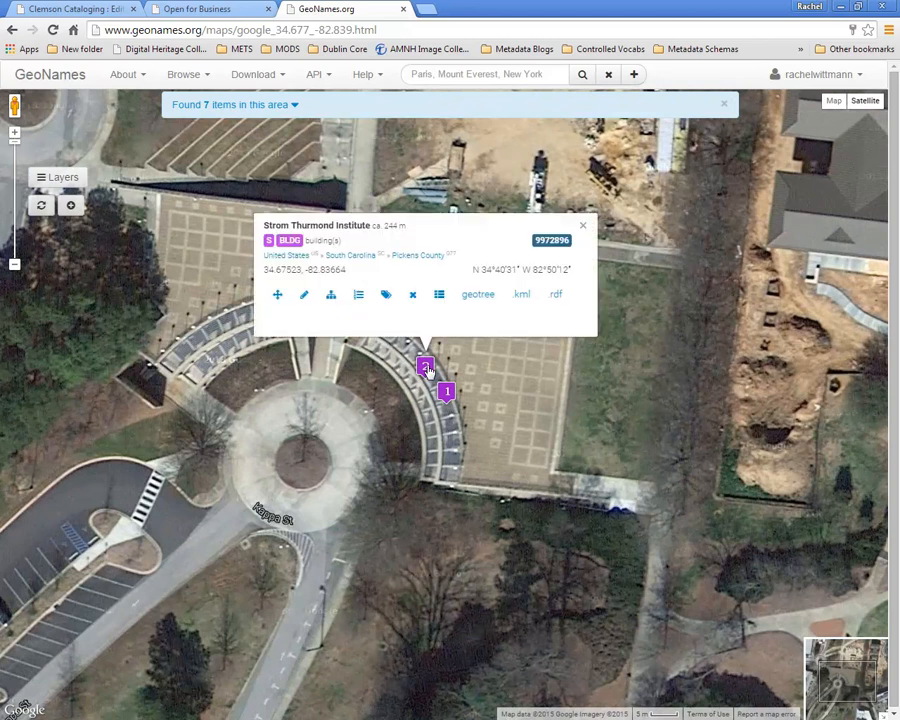
click(303, 298)
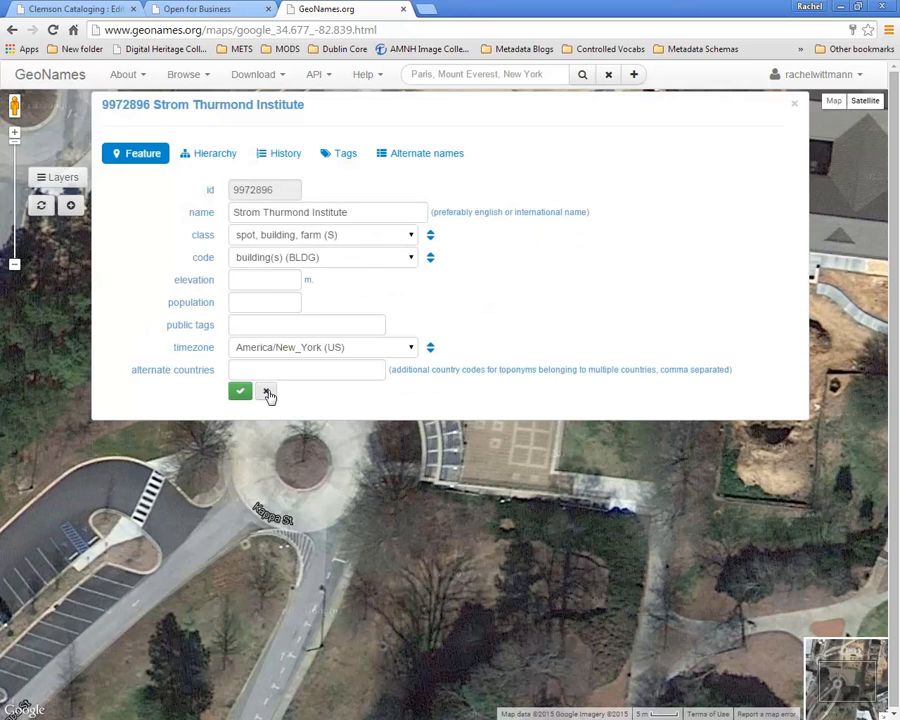
click(793, 105)
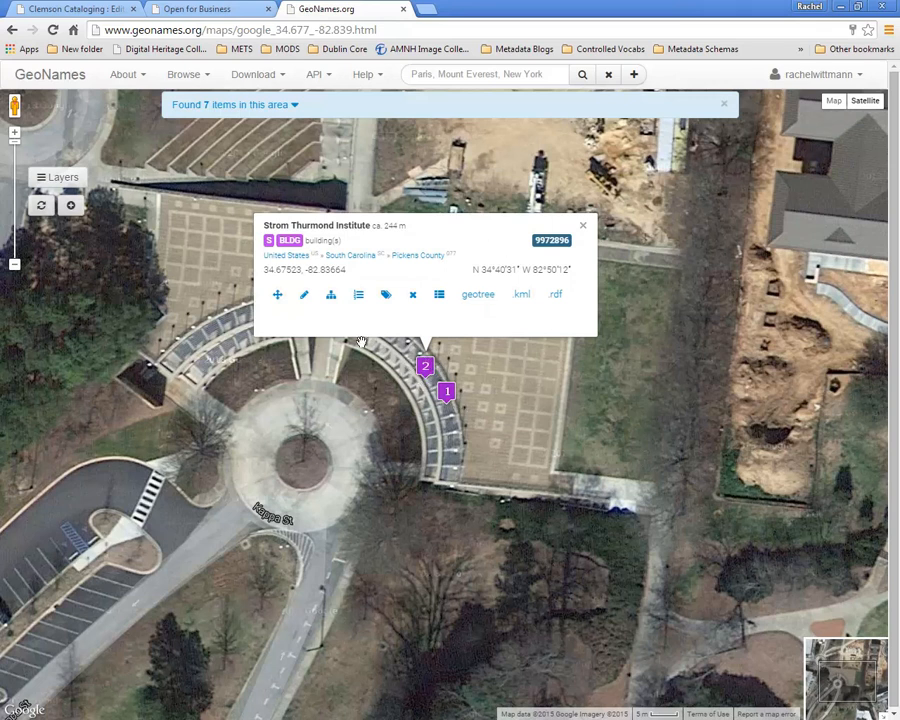
Open the Clemson University Special Collections Library's own GeoNames page, copy its URL, and switch to the CollectiveAccess image record
mouse_move(426, 367)
mouse_down()
mouse_move(381, 329)
mouse_move(442, 366)
mouse_up()
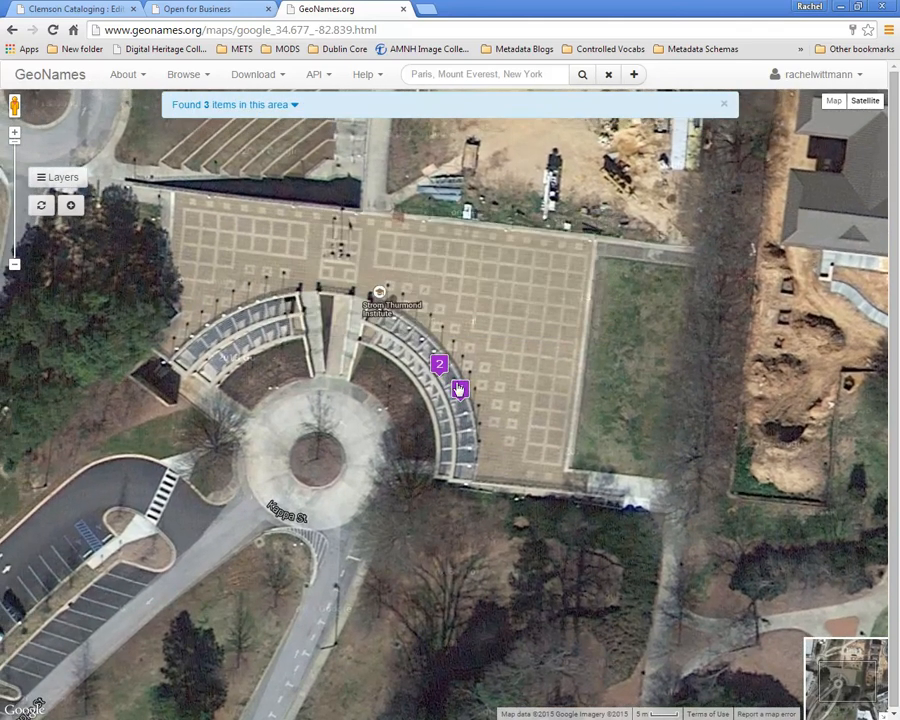
click(461, 392)
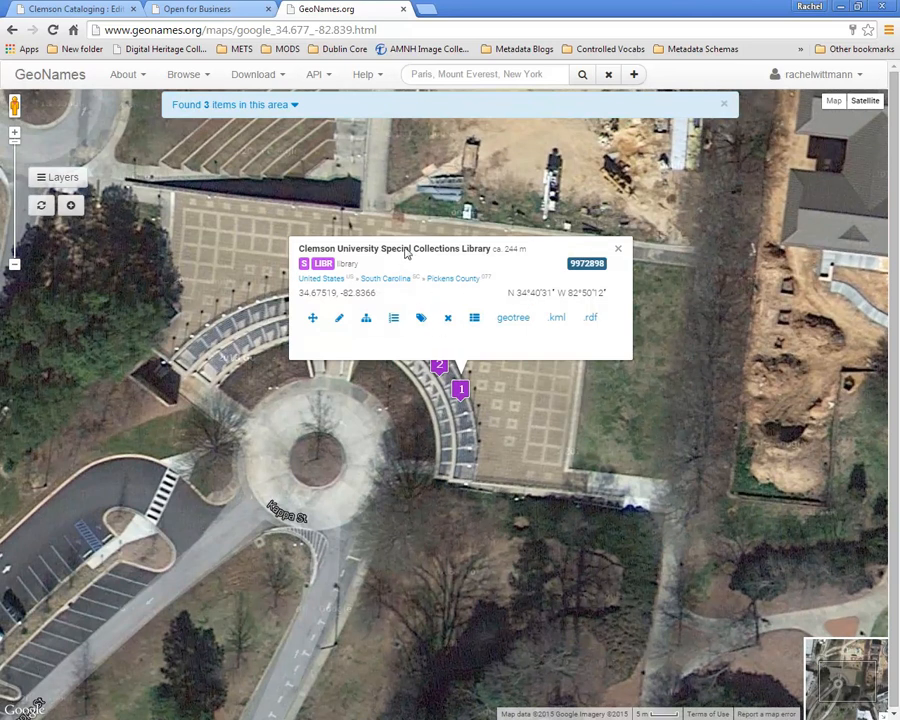
click(588, 264)
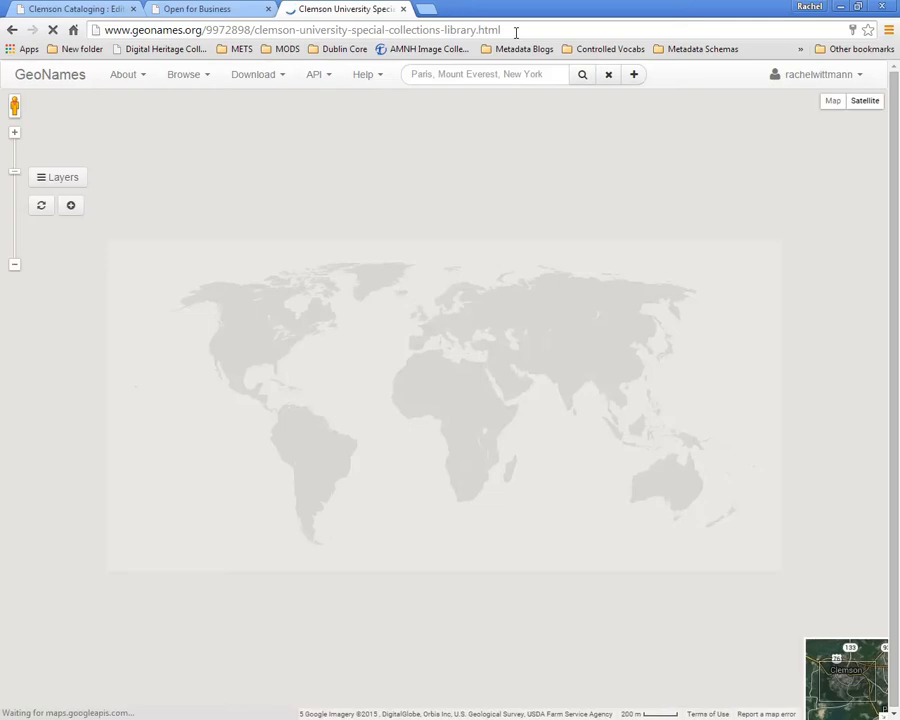
drag(516, 31, 235, 56)
key(ctrl+c)
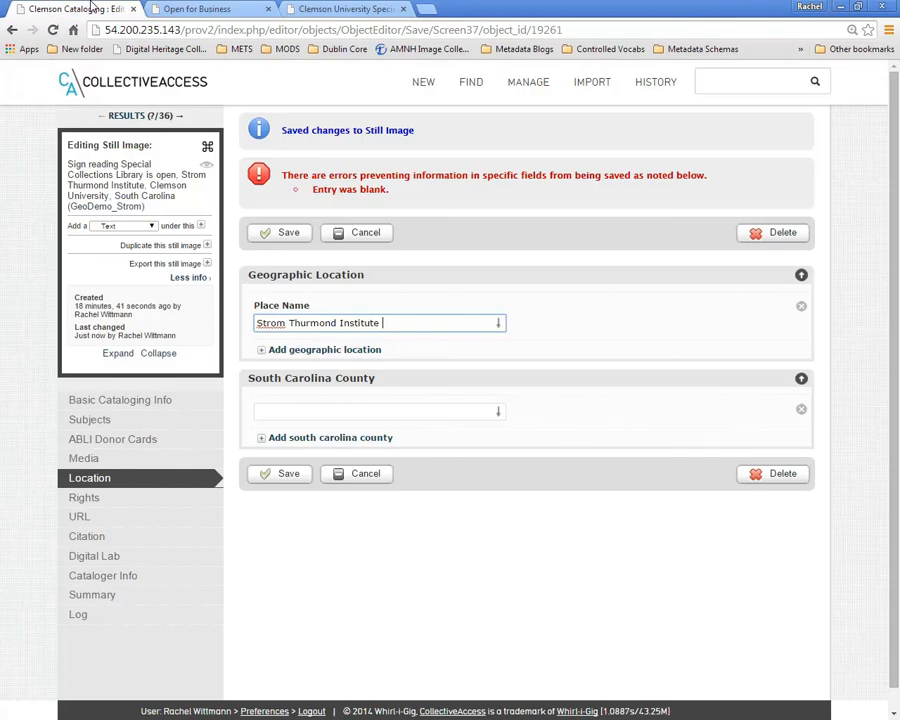
click(72, 8)
Try to look up "Clemson University Special Collections Library" as the place name of the record's geographic location
drag(413, 321, 218, 329)
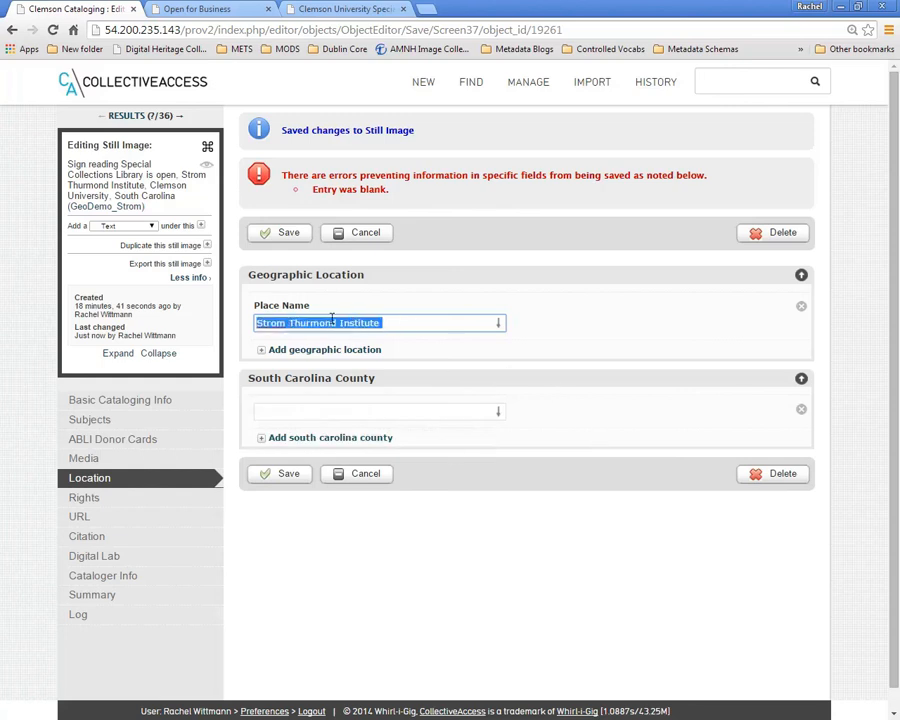
key(BackSpace)
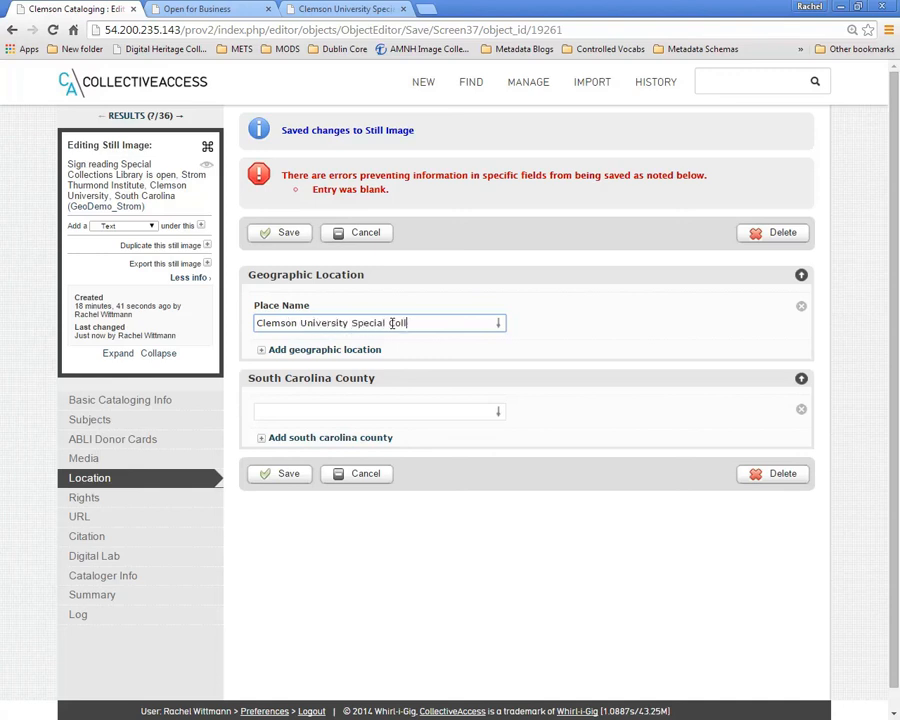
text(tionsw L)
key(BackSpace)
key(BackSpace)
text(s Library)
Discard the unsaved place name entry and leave the edited location form
click(115, 577)
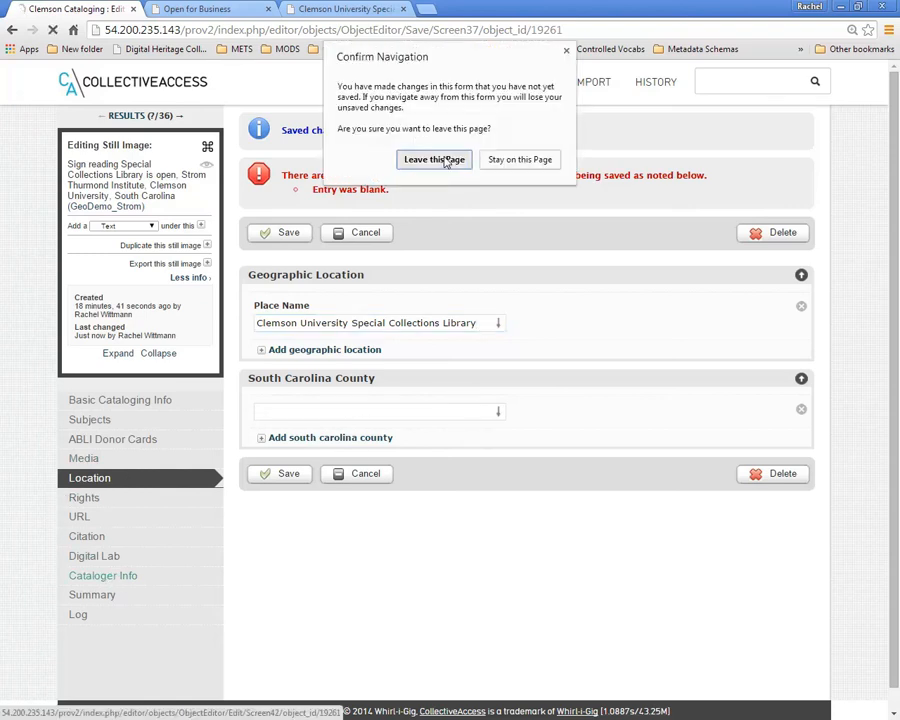
click(450, 162)
click(103, 578)
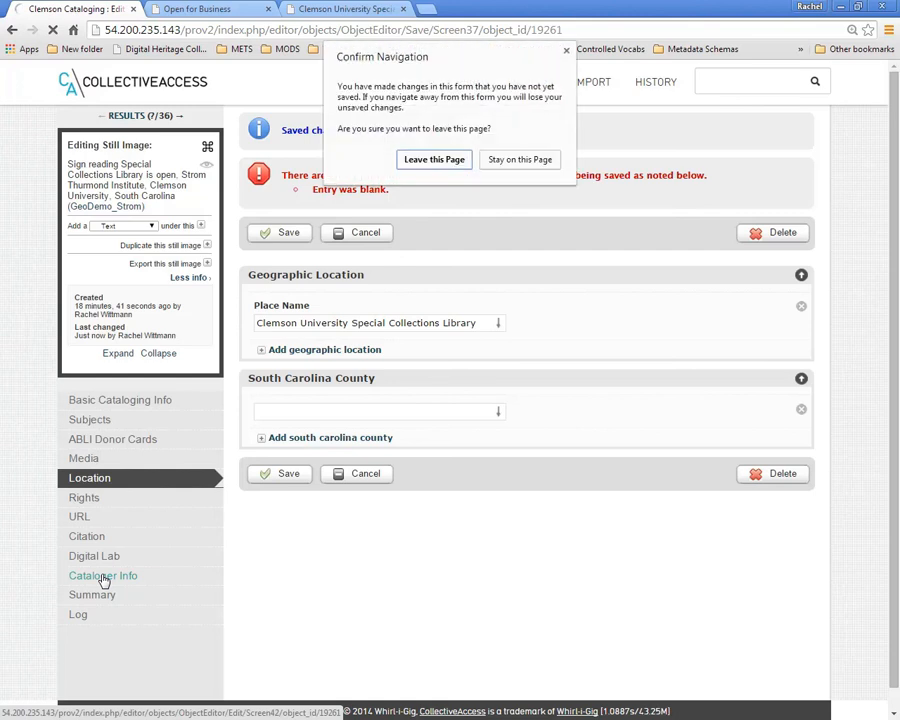
click(425, 161)
click(357, 474)
click(440, 162)
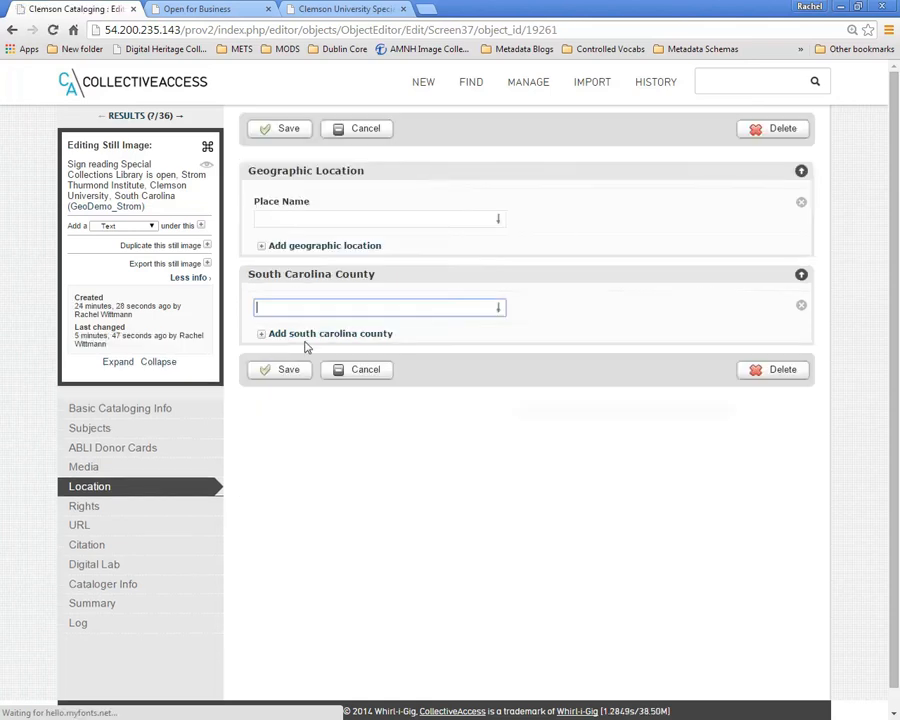
click(80, 586)
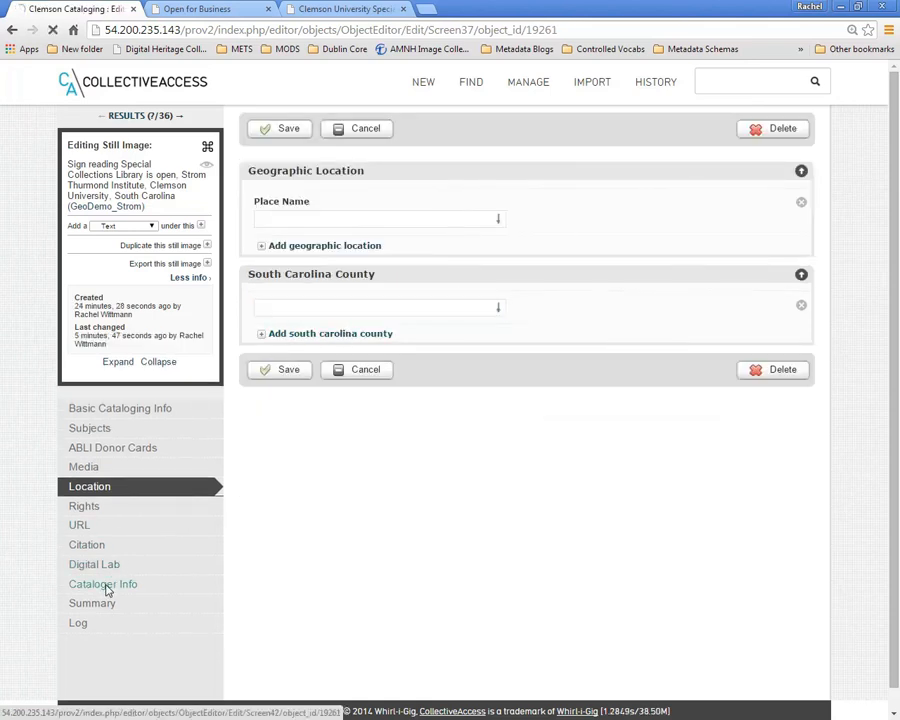
click(314, 314)
right_click(314, 316)
click(400, 412)
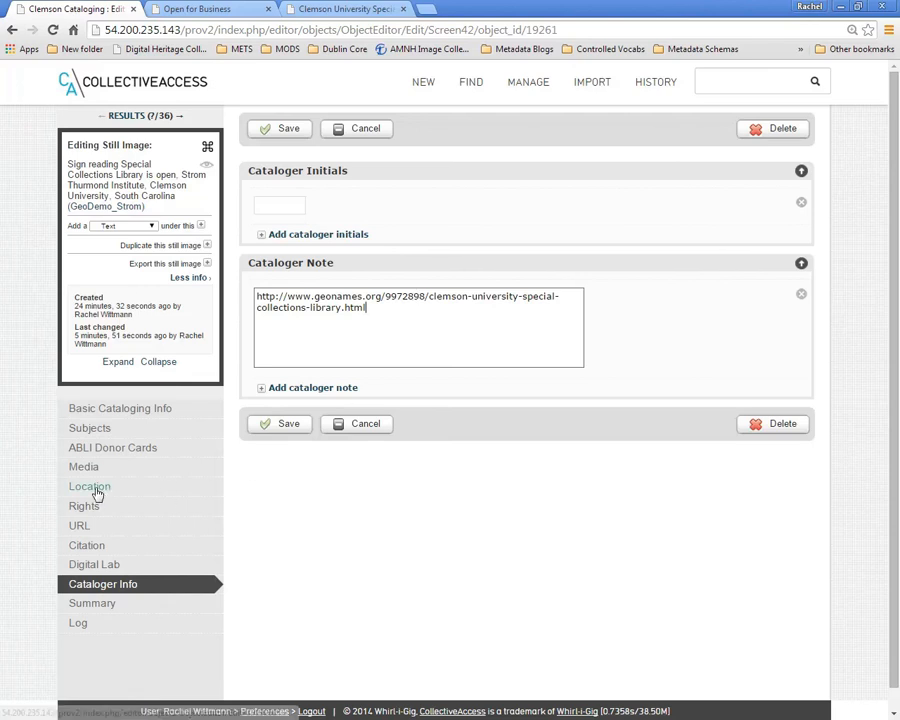
click(290, 425)
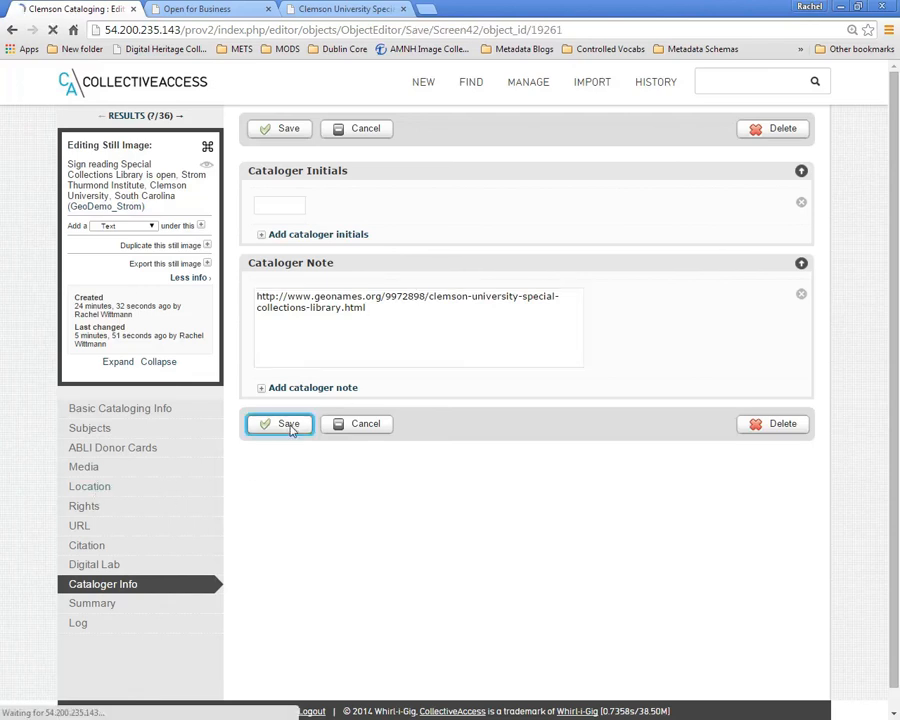
click(282, 470)
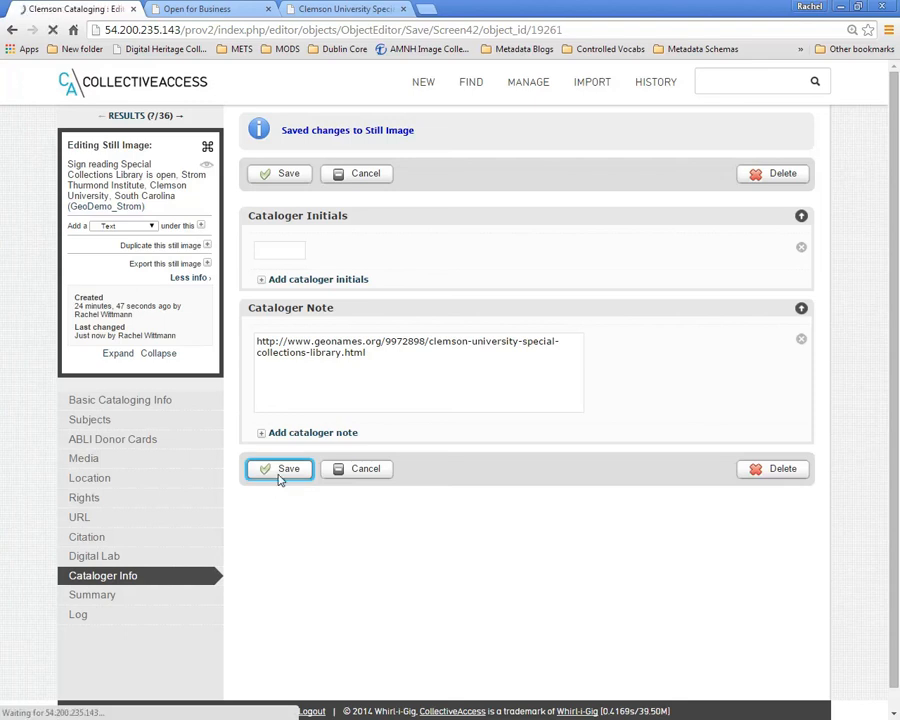
Return to the Clemson University Special Collections Library page on GeoNames
click(356, 8)
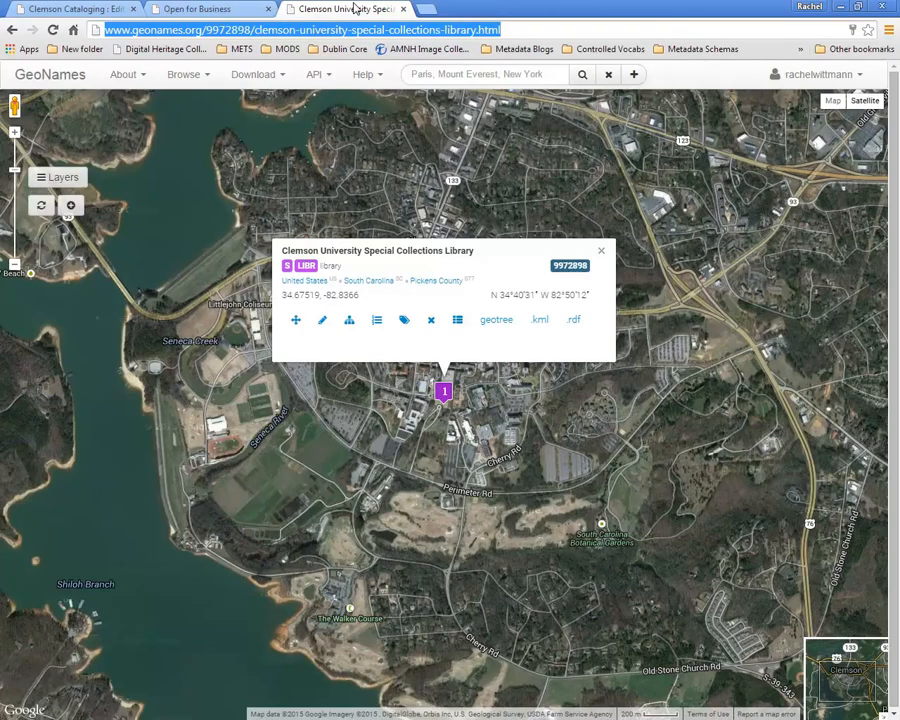